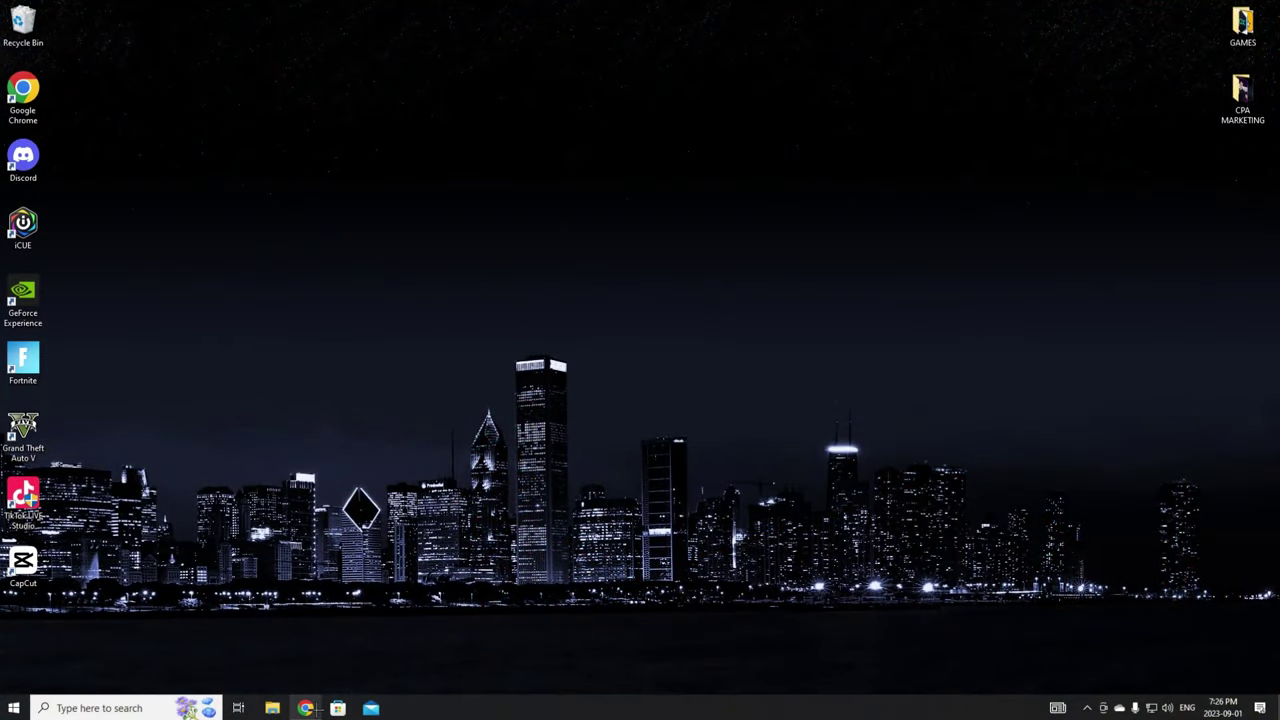
- Download DS4Windows_3.2.13_x64 from the DS4Windows site in Chrome and save the zip to the Desktop
mouse_move(308, 708)
click(313, 661)
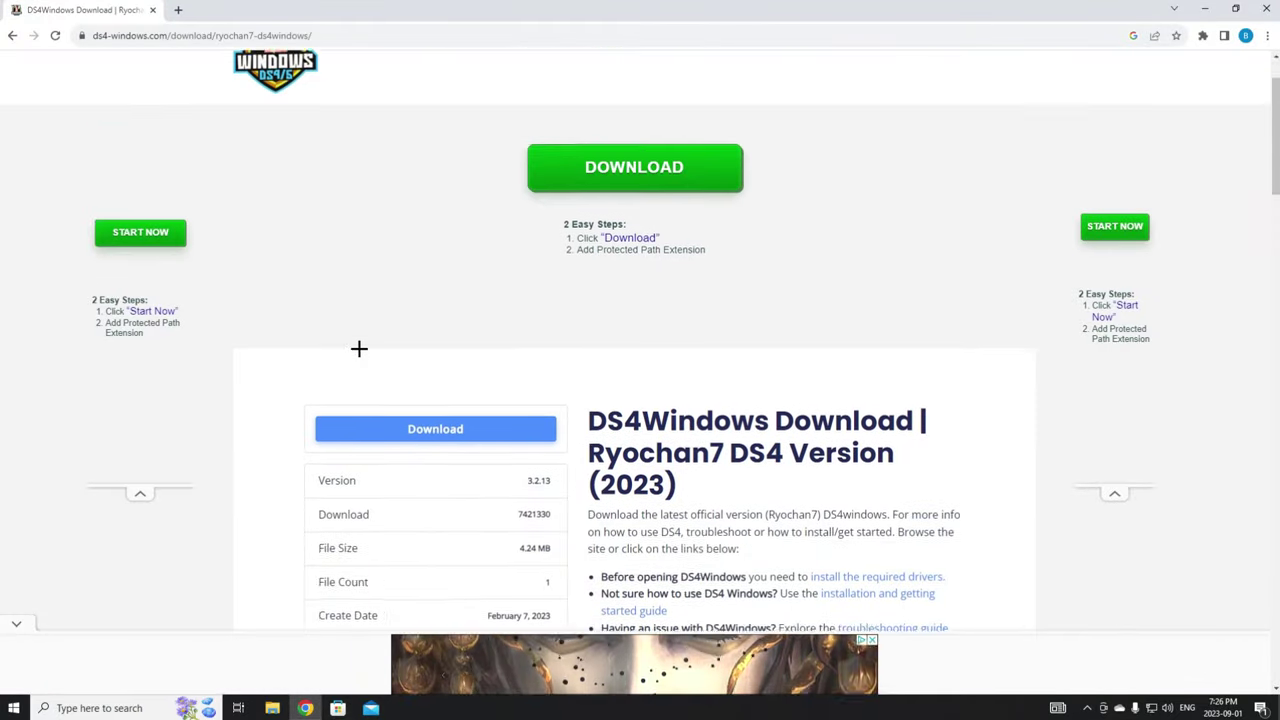
scroll(359, 348, up, 1)
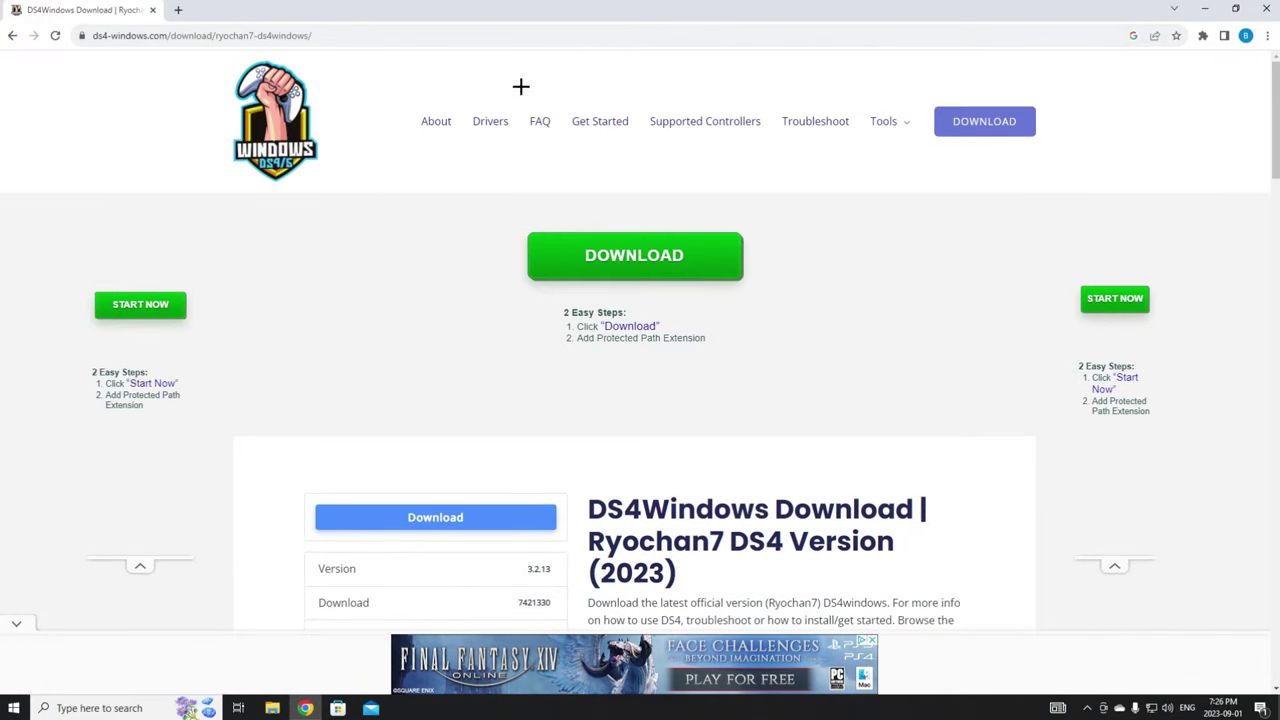
click(968, 130)
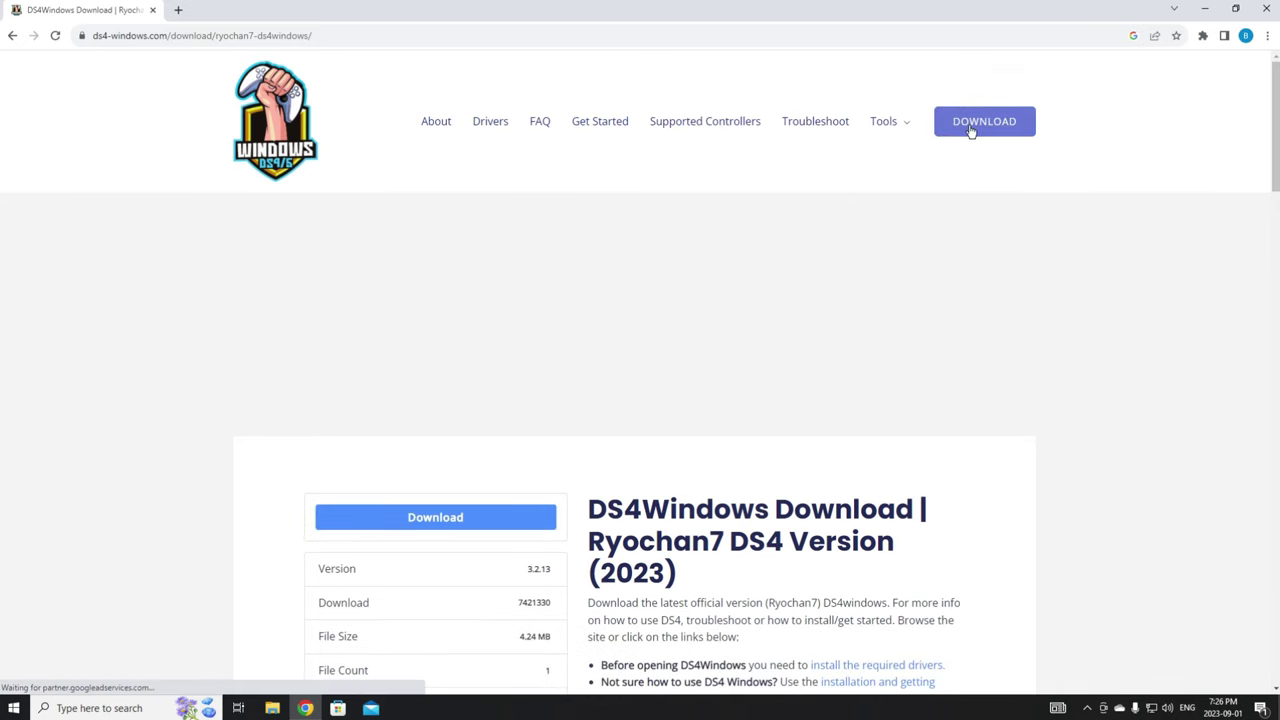
click(468, 528)
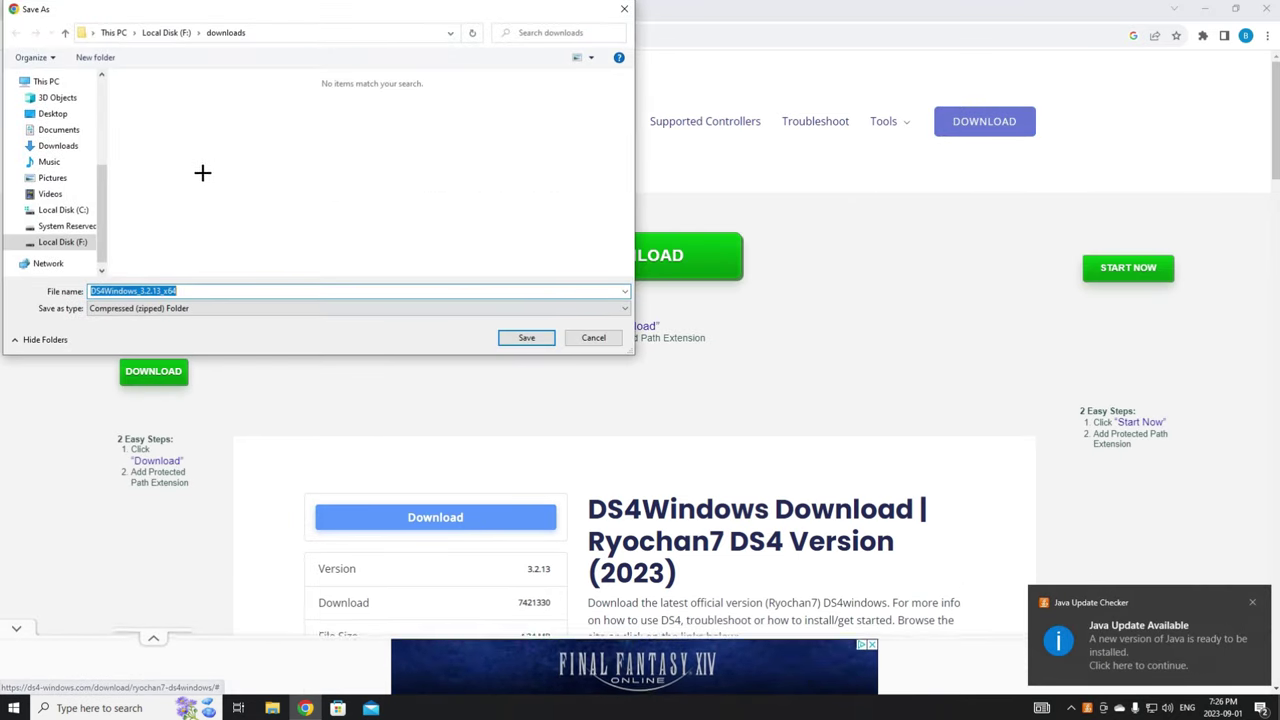
click(52, 113)
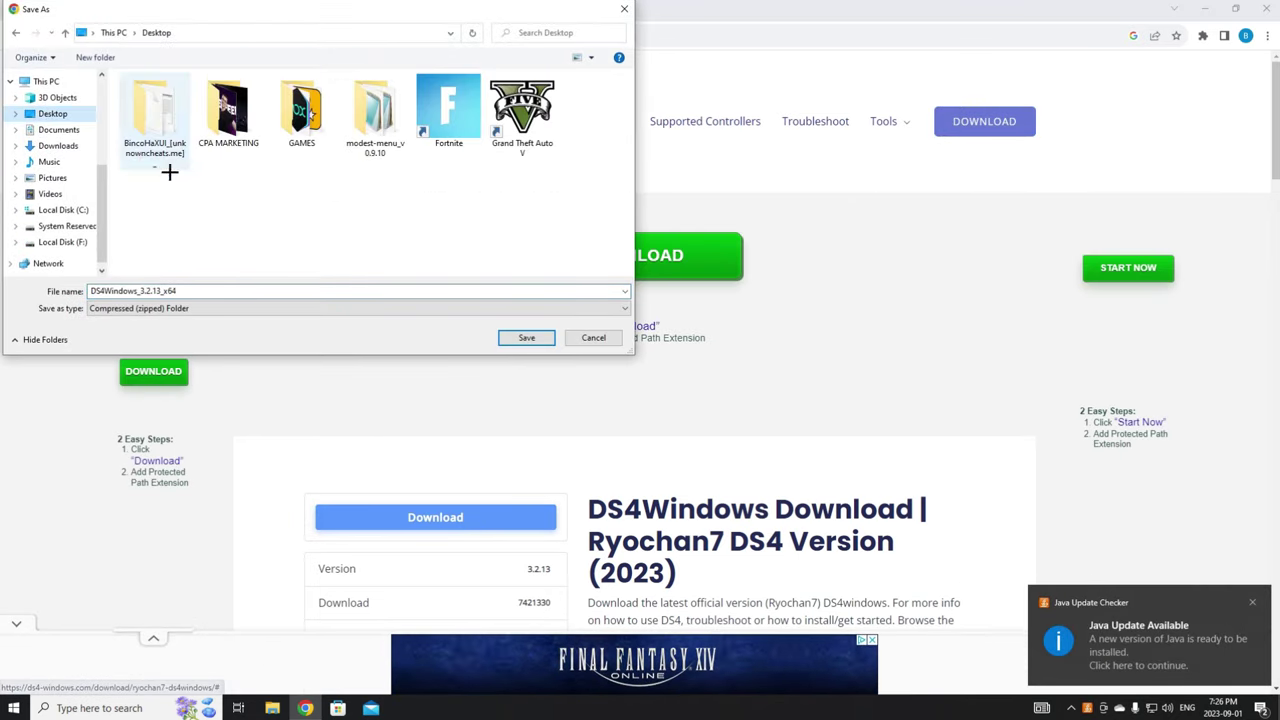
click(527, 338)
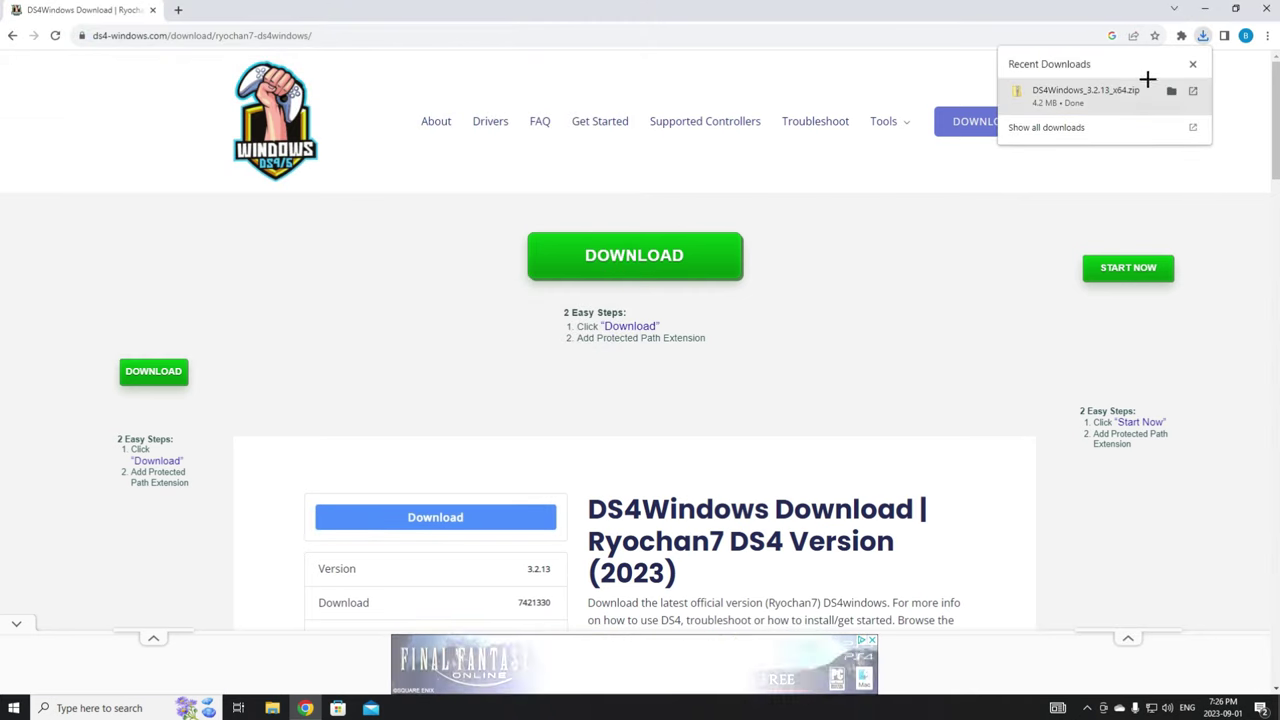
- Extract all files from the downloaded DS4Windows_3.2.13_x64 archive into the same-named Desktop folder and open the extracted folder
click(1171, 90)
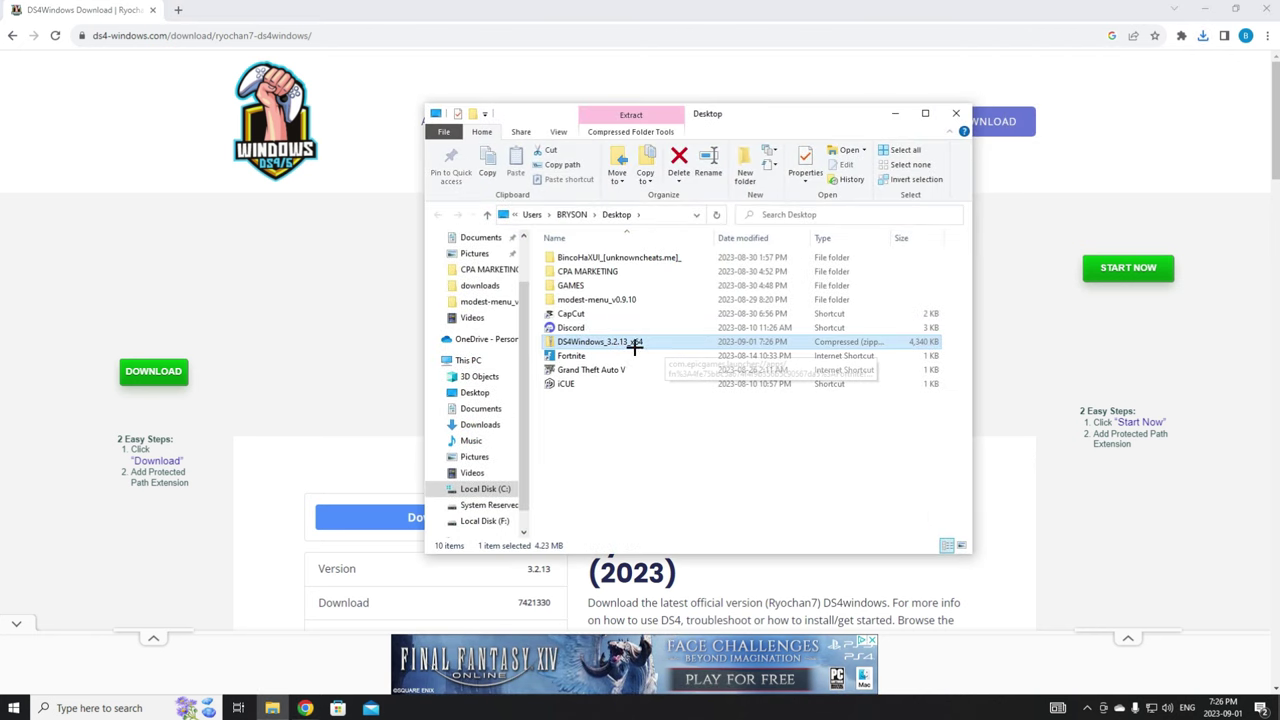
right_click(634, 342)
click(651, 131)
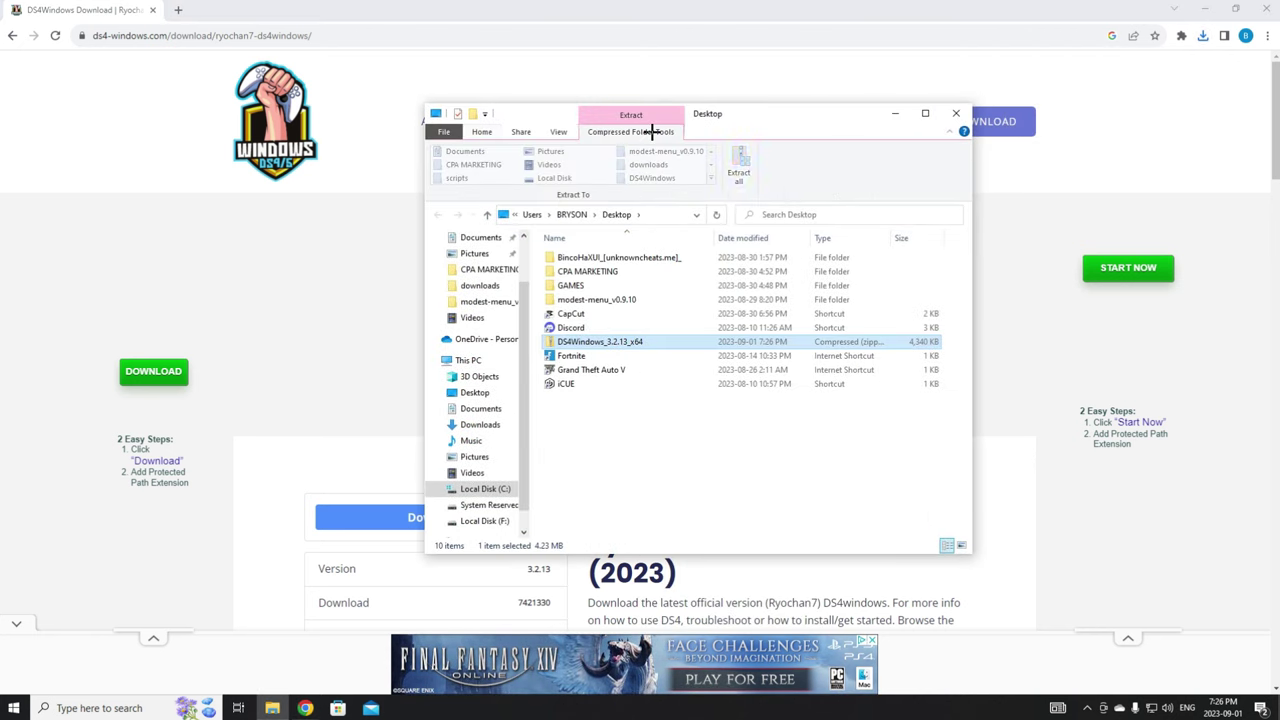
click(738, 165)
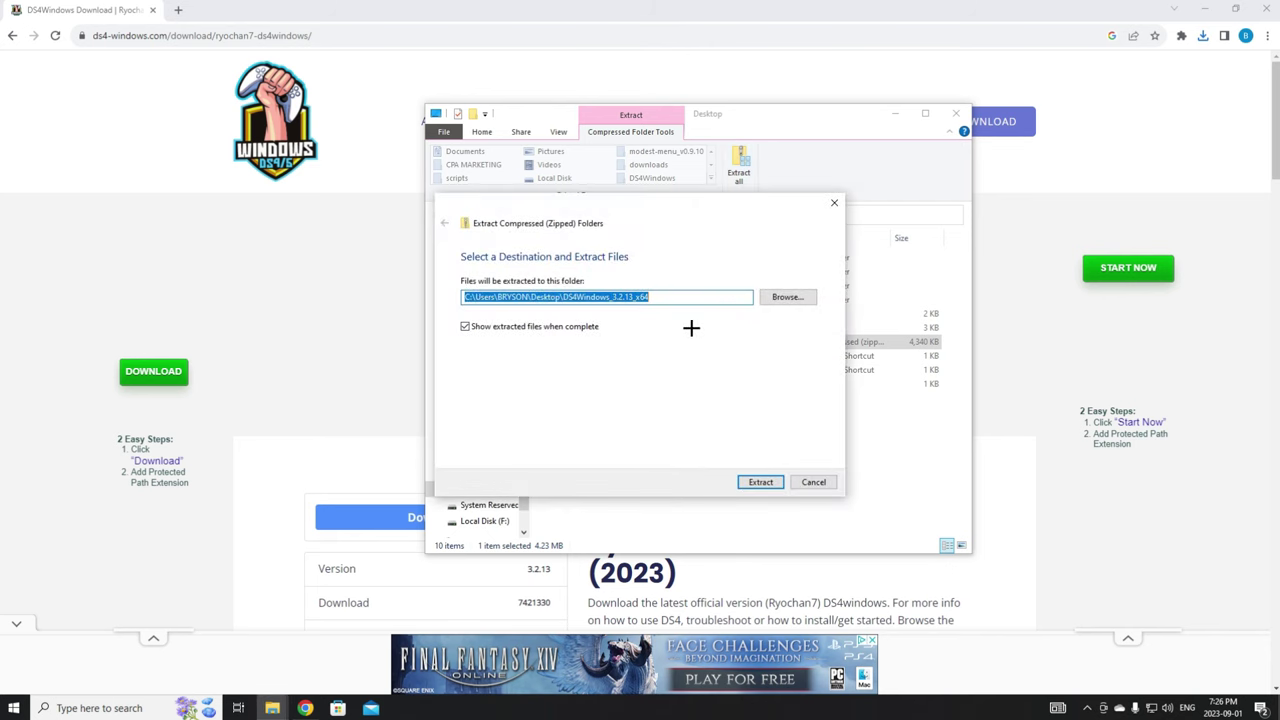
click(759, 479)
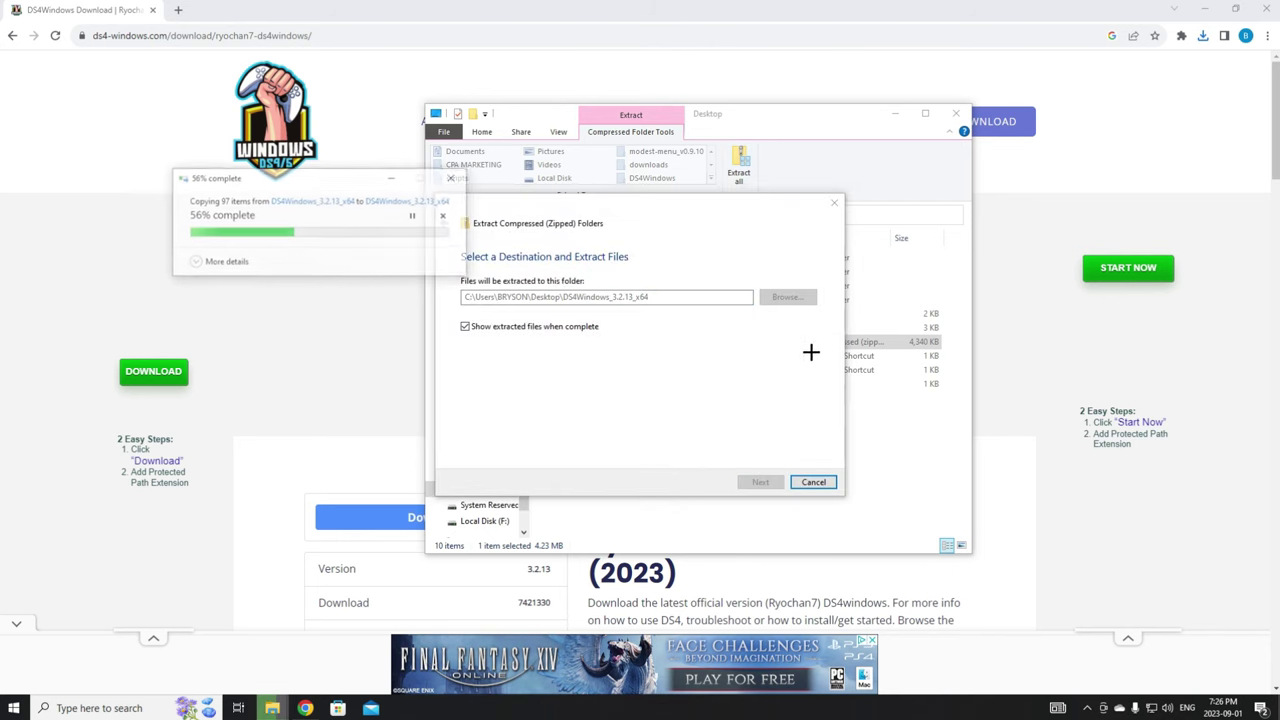
double_click(629, 274)
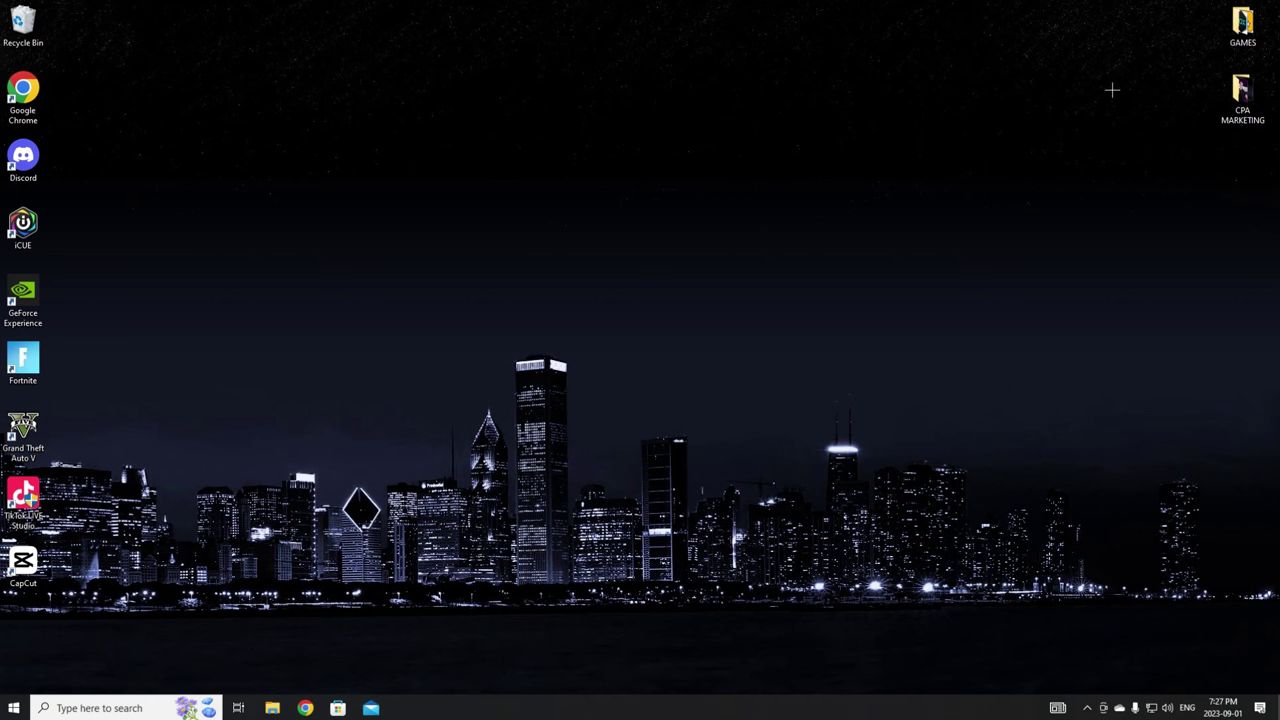
- Launch the DS4Windows application from the DS4Windows folder inside GAMES on the desktop, and close the folder window
double_click(1242, 24)
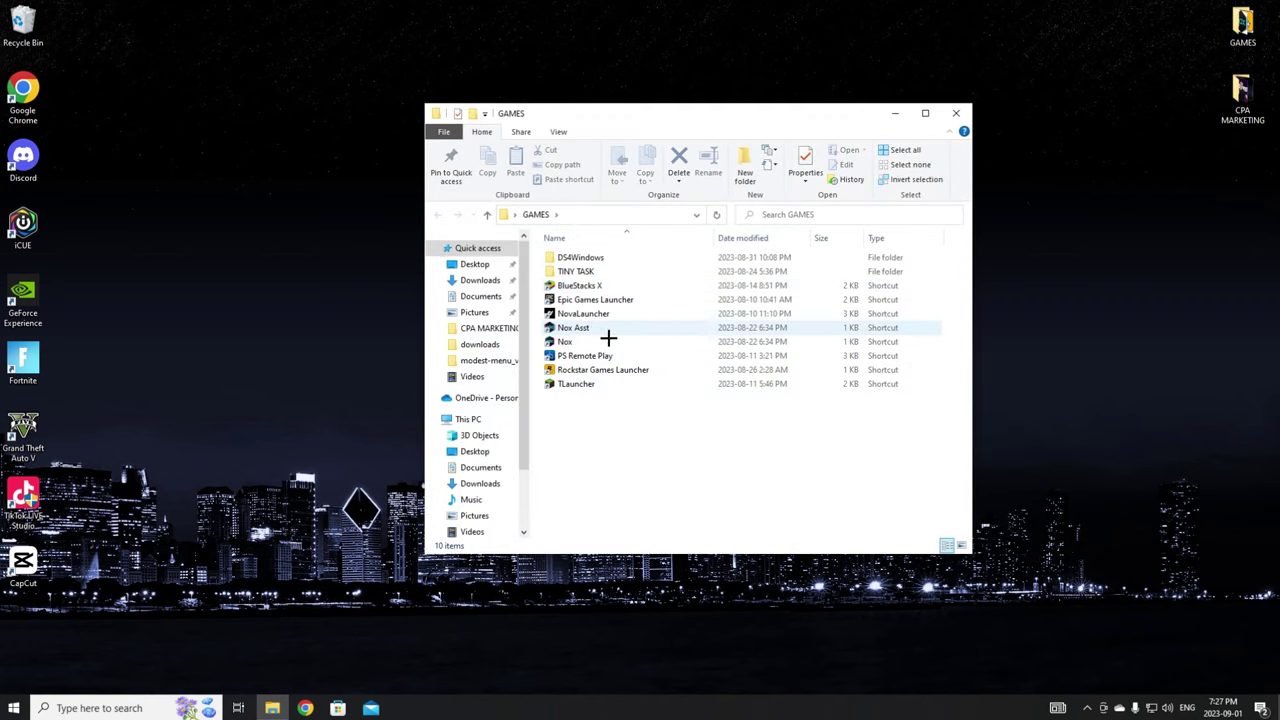
double_click(594, 255)
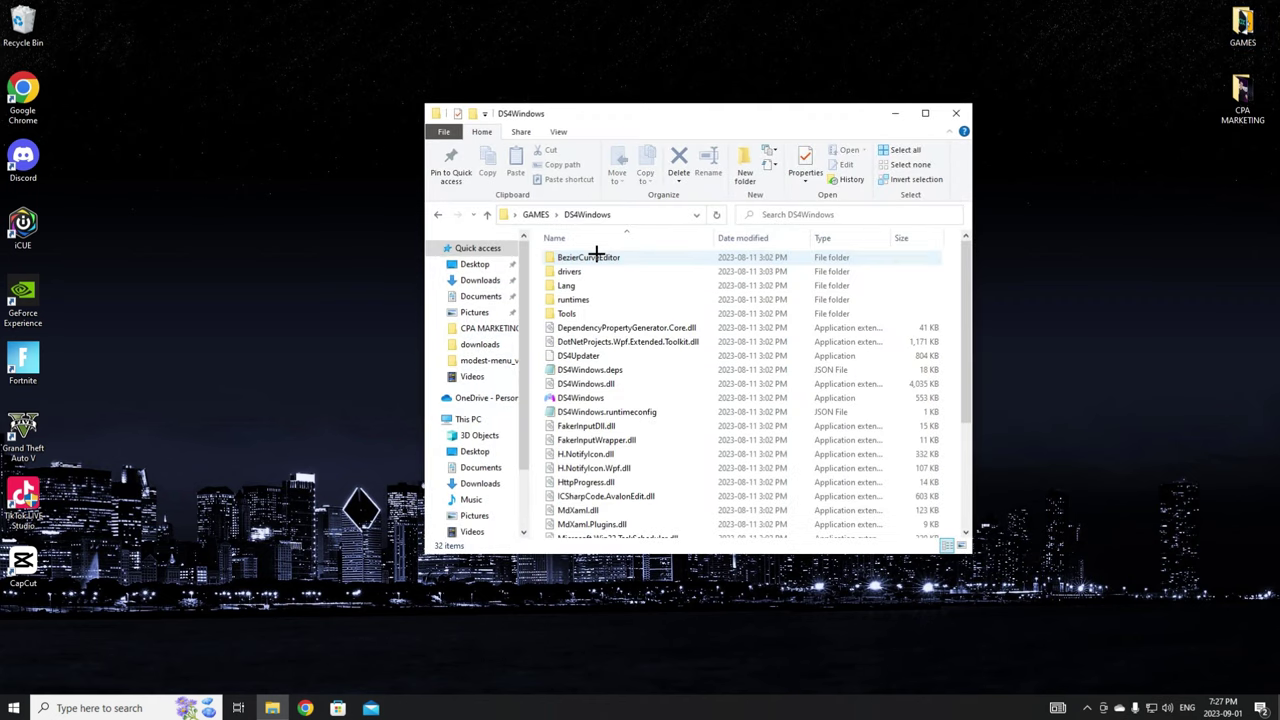
right_click(615, 398)
click(596, 399)
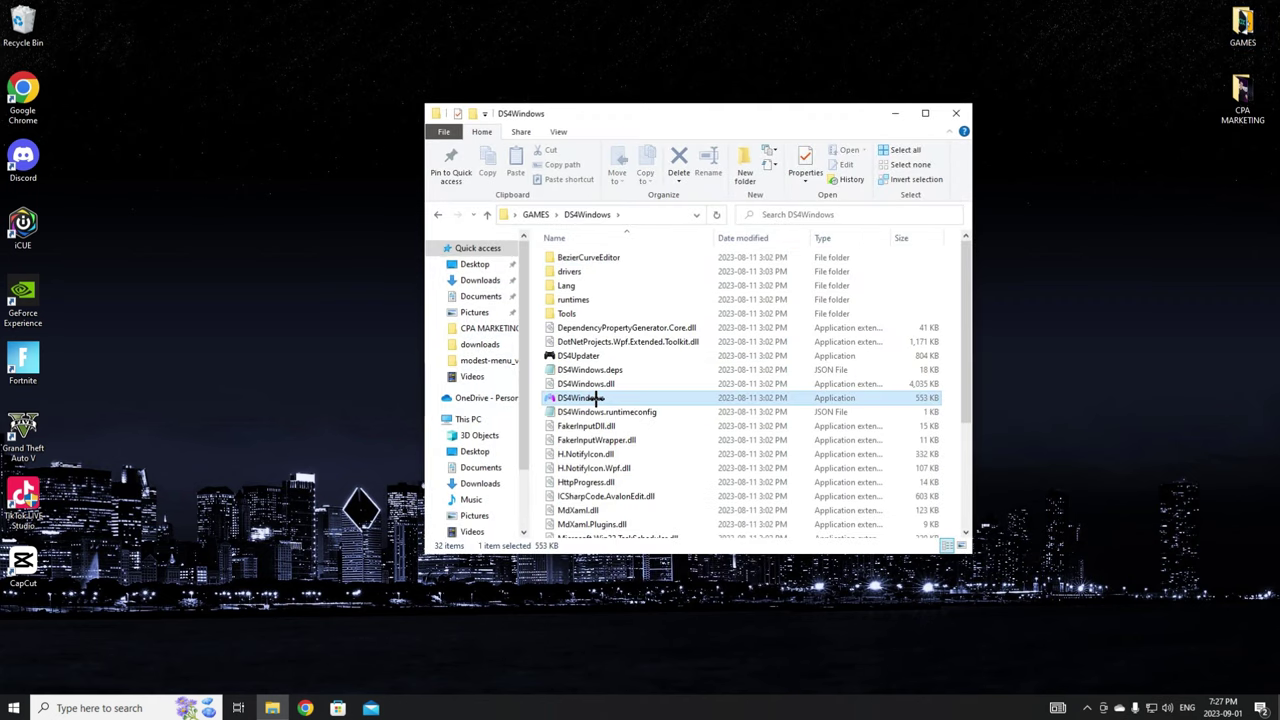
double_click(601, 397)
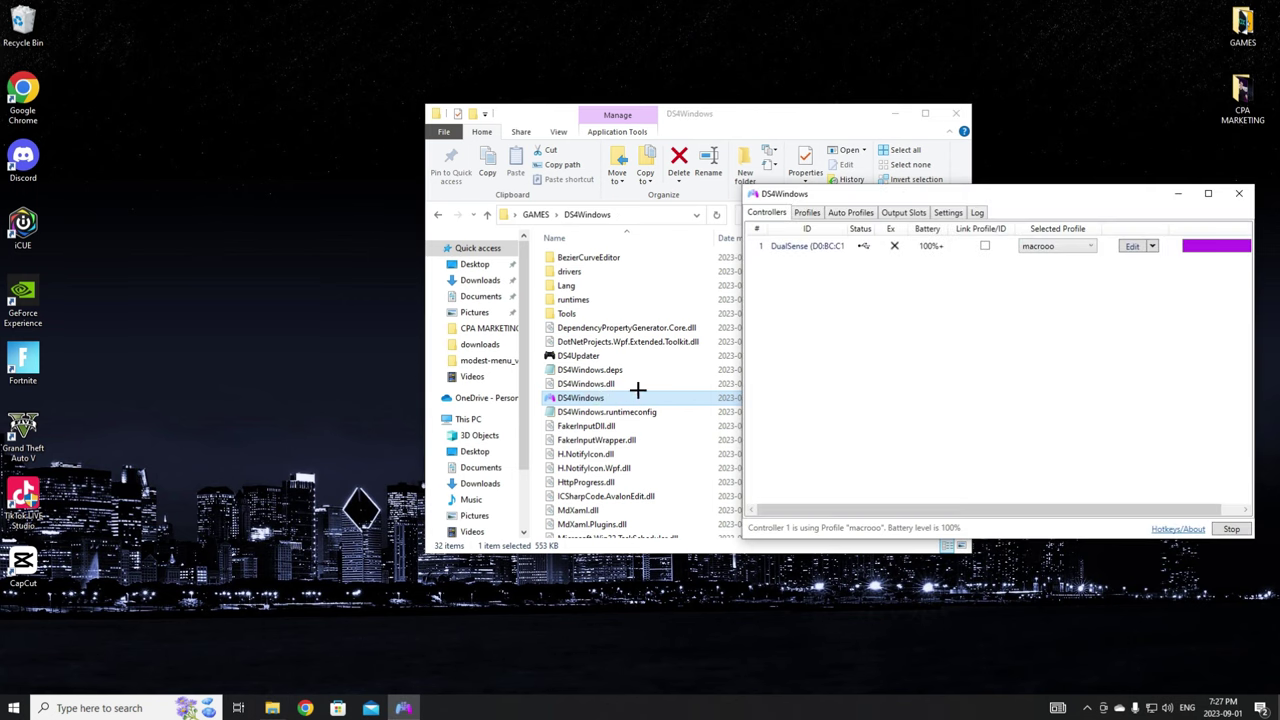
drag(1000, 194, 707, 202)
click(955, 113)
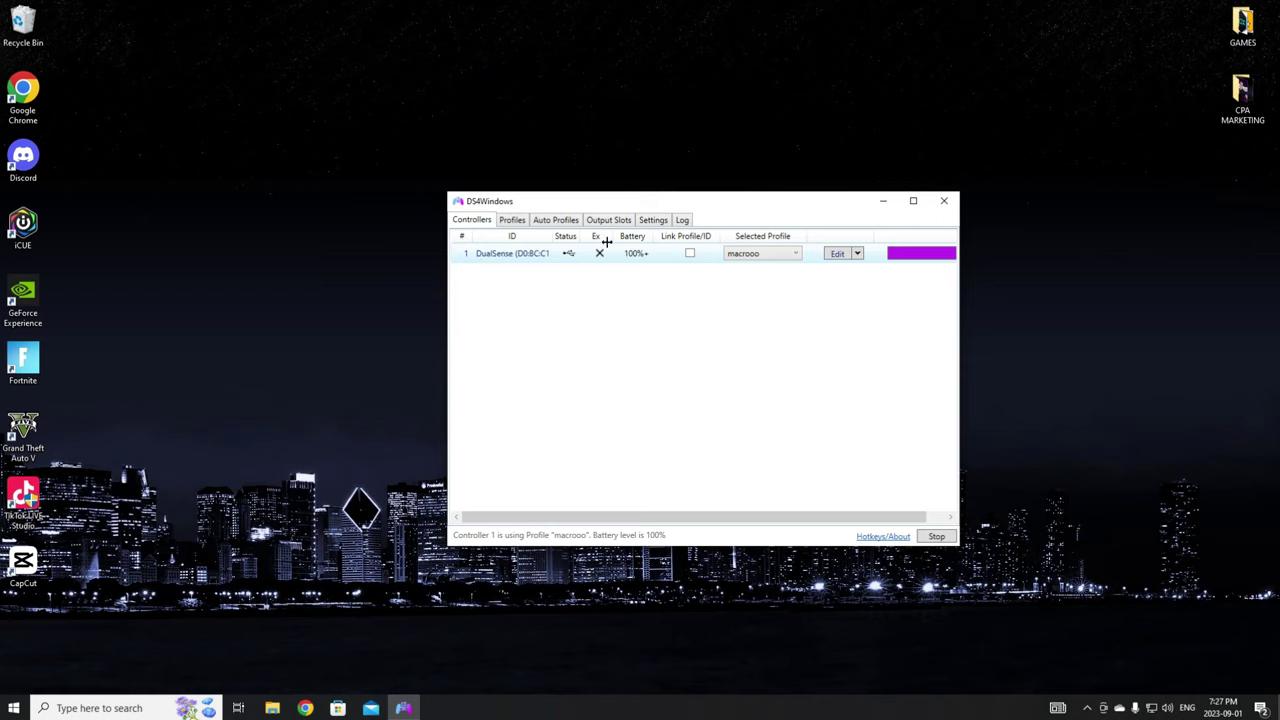
- Duplicate the Default controller profile and save the copy as "macro yt video"
click(513, 222)
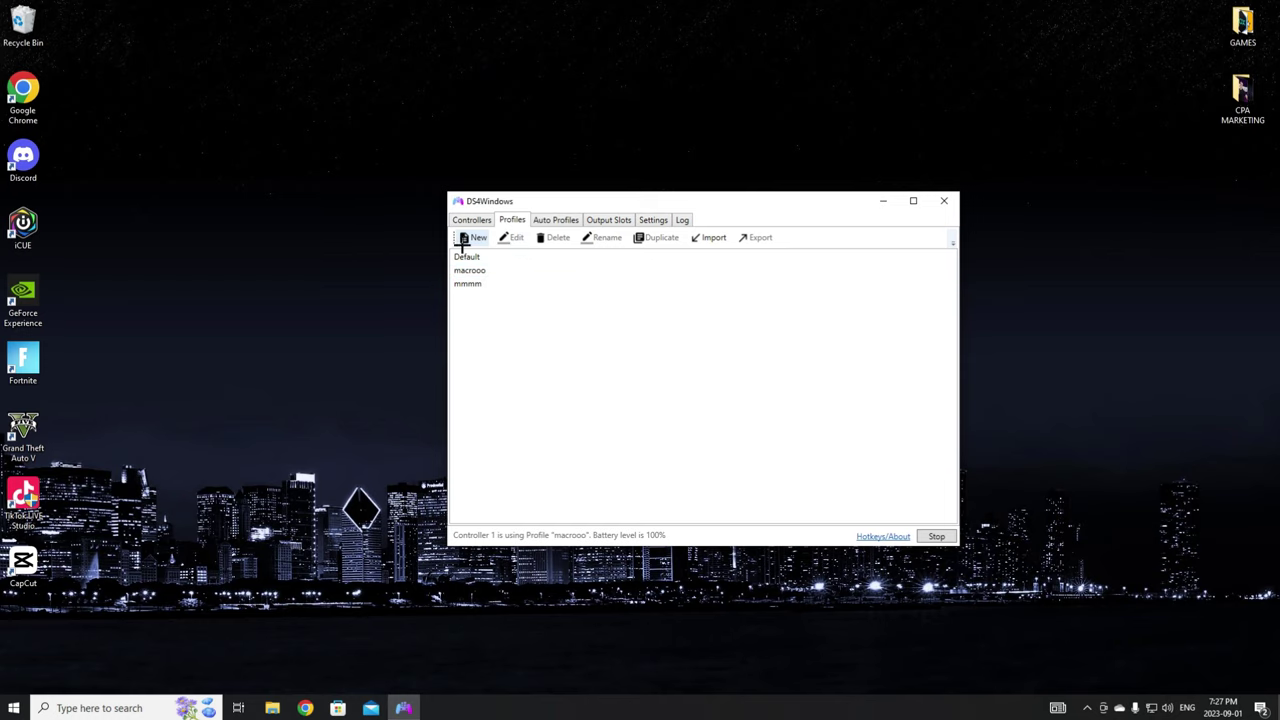
click(497, 256)
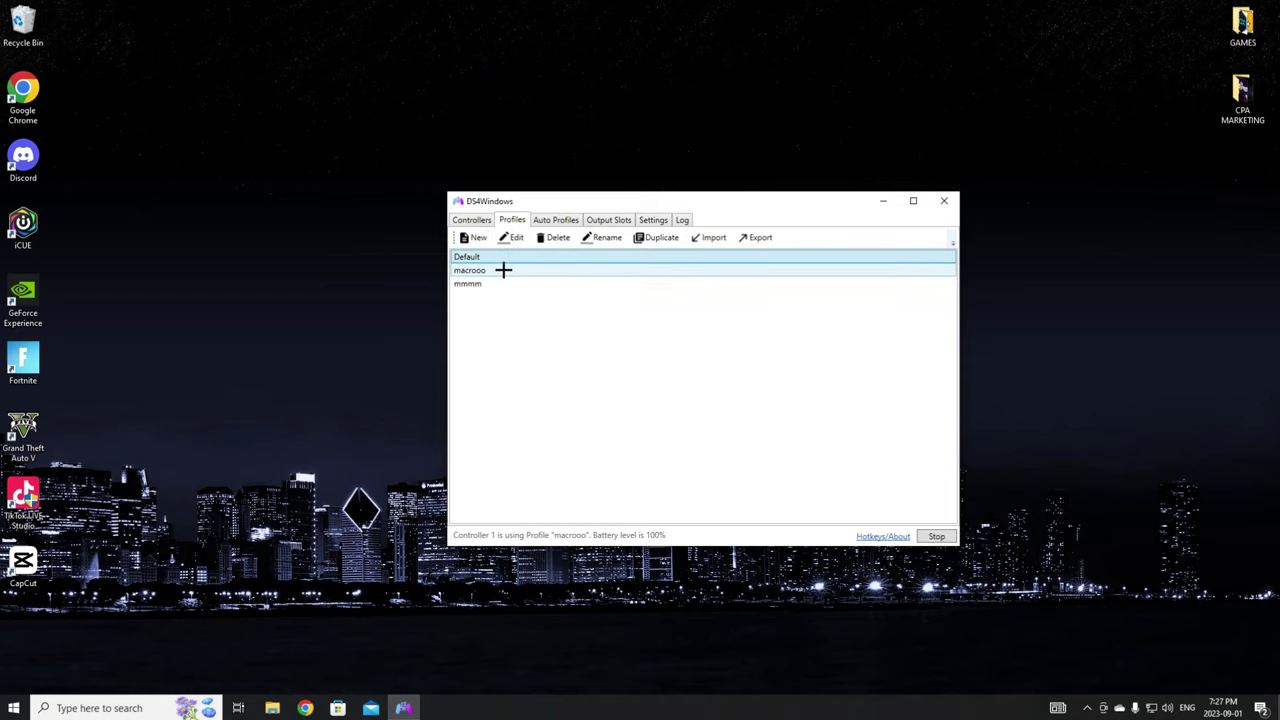
click(670, 237)
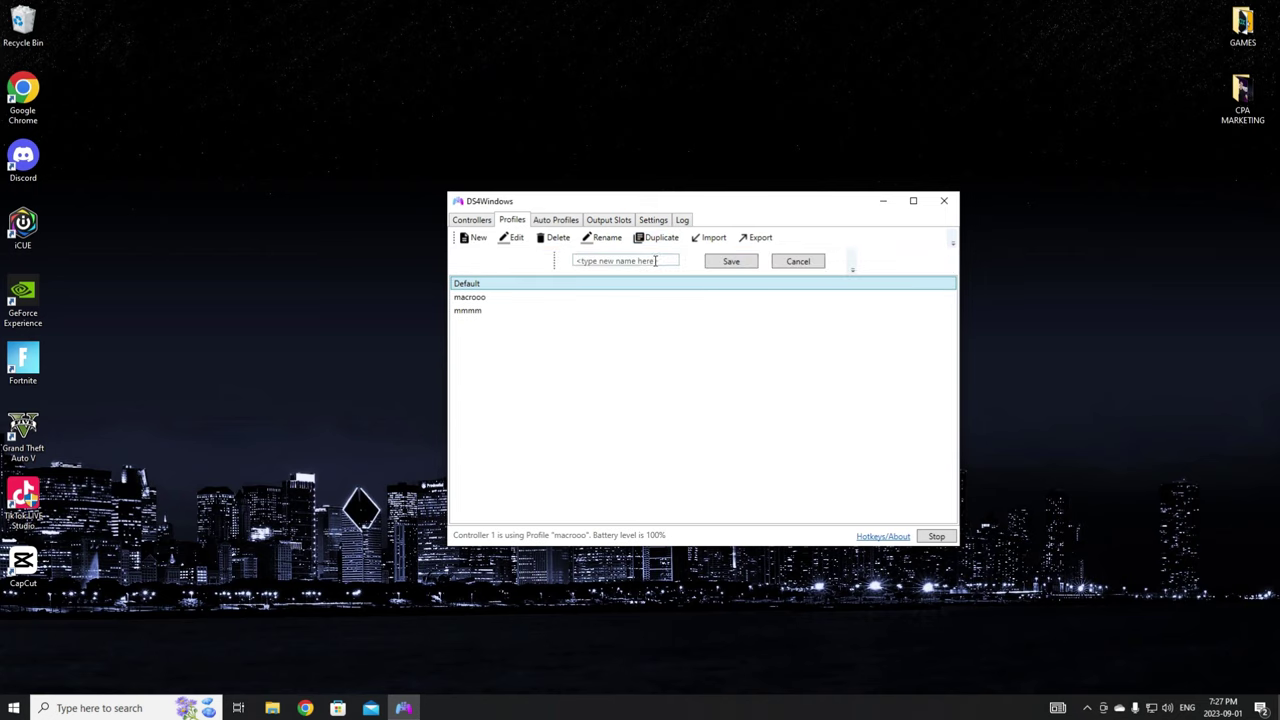
click(655, 261)
text(macro yt video)
click(744, 261)
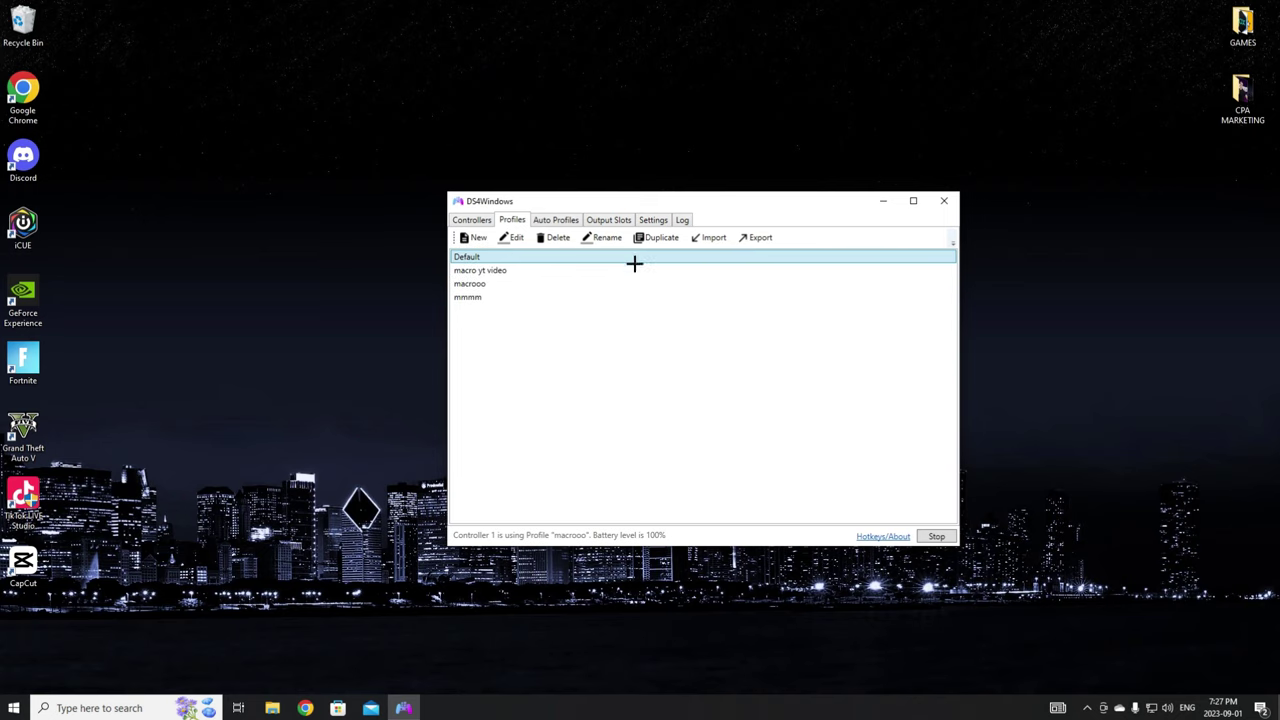
- Start a new special action in the macro yt video profile, named MACRO YT VIDEO and triggered by Share
double_click(566, 266)
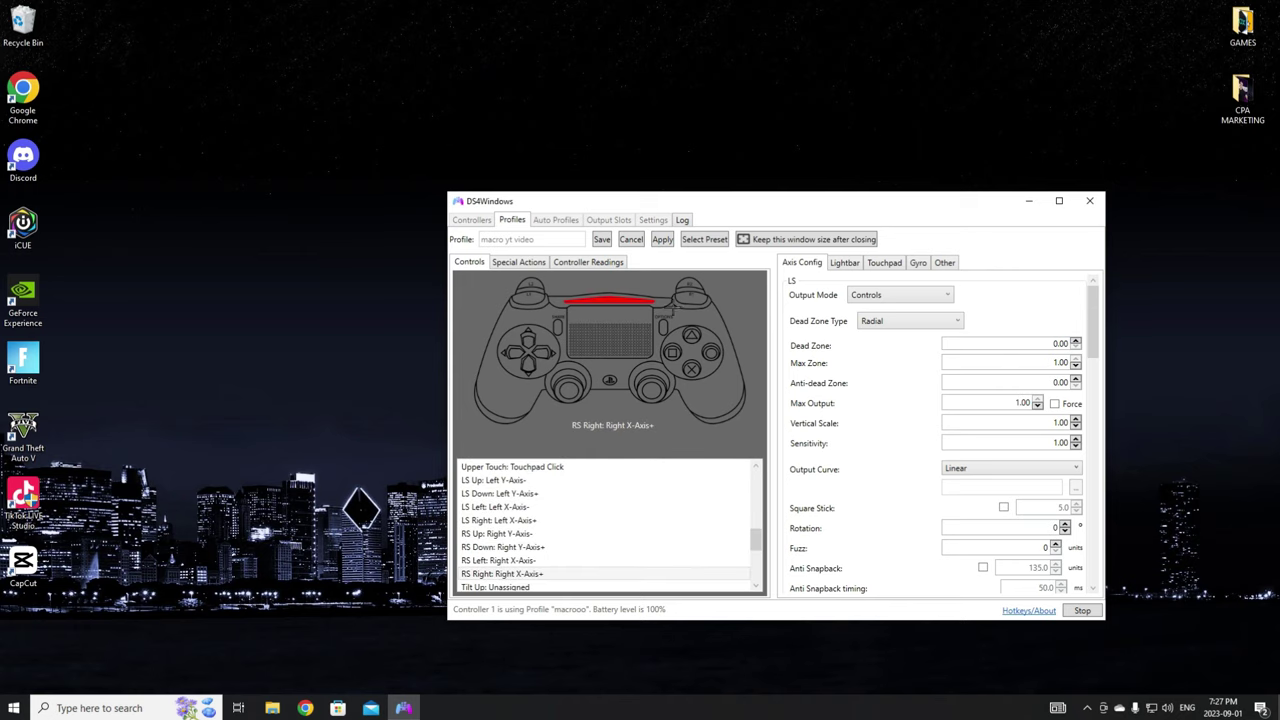
click(518, 263)
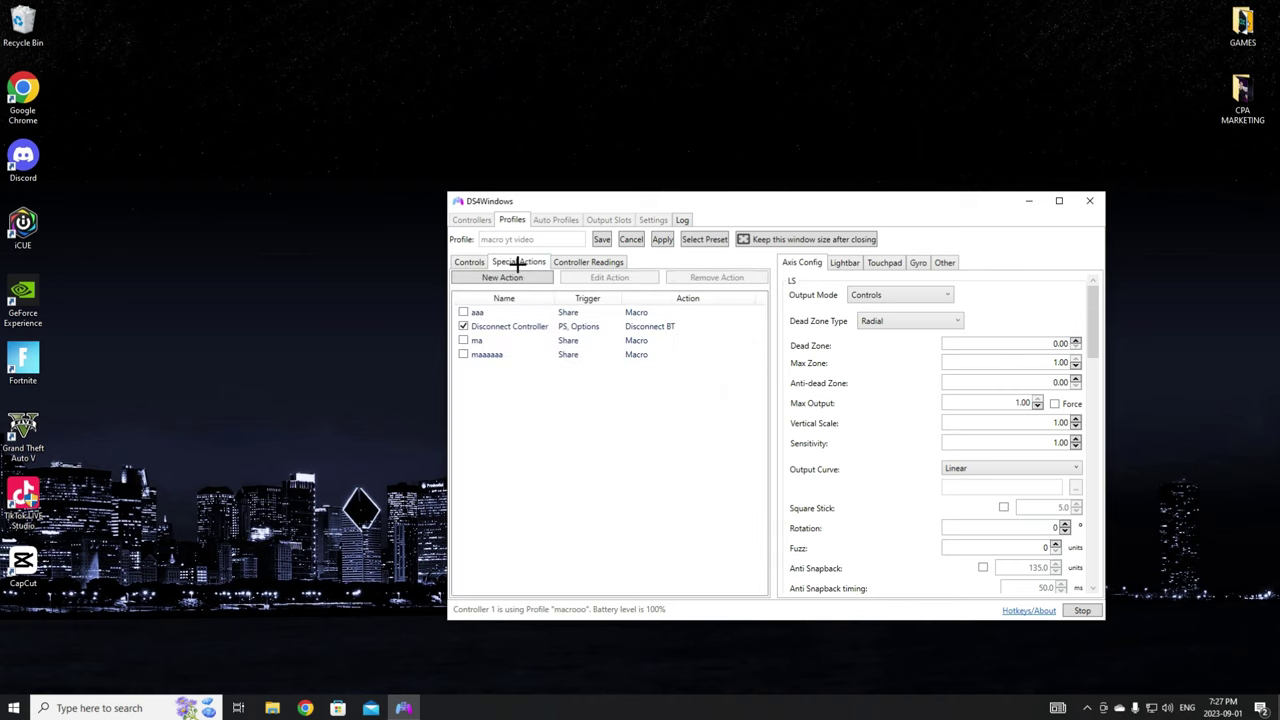
click(527, 279)
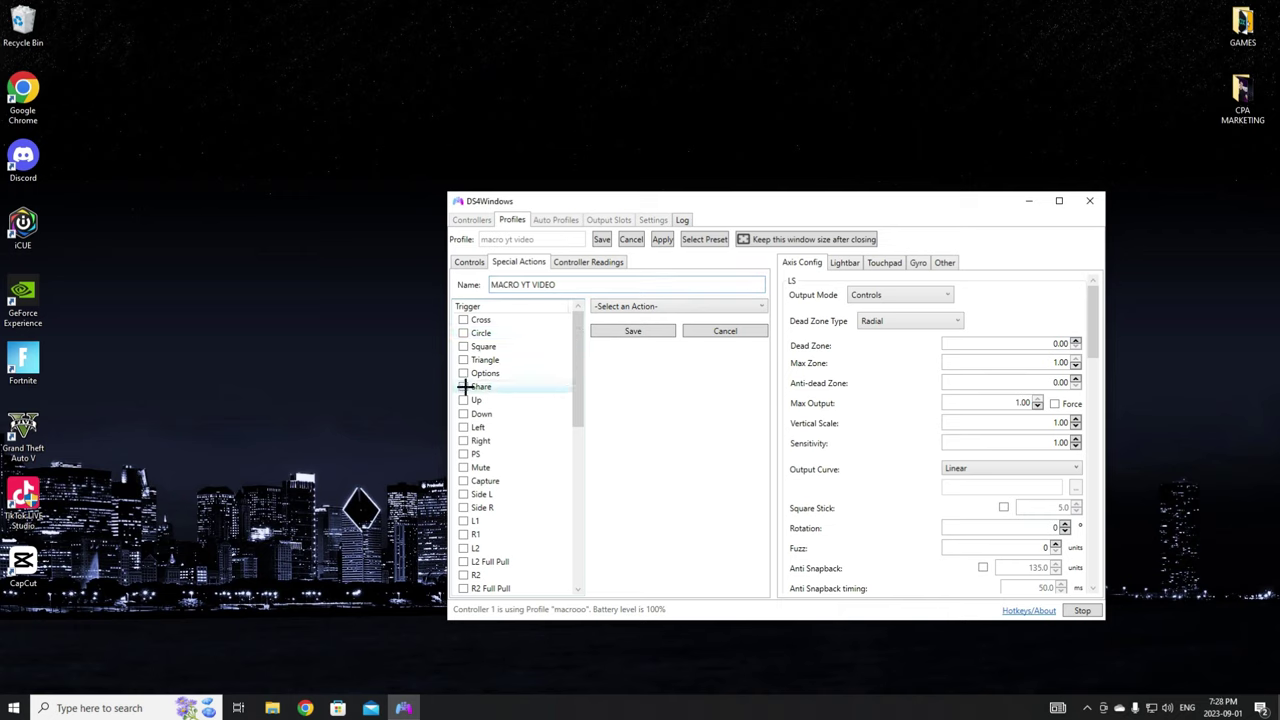
click(465, 386)
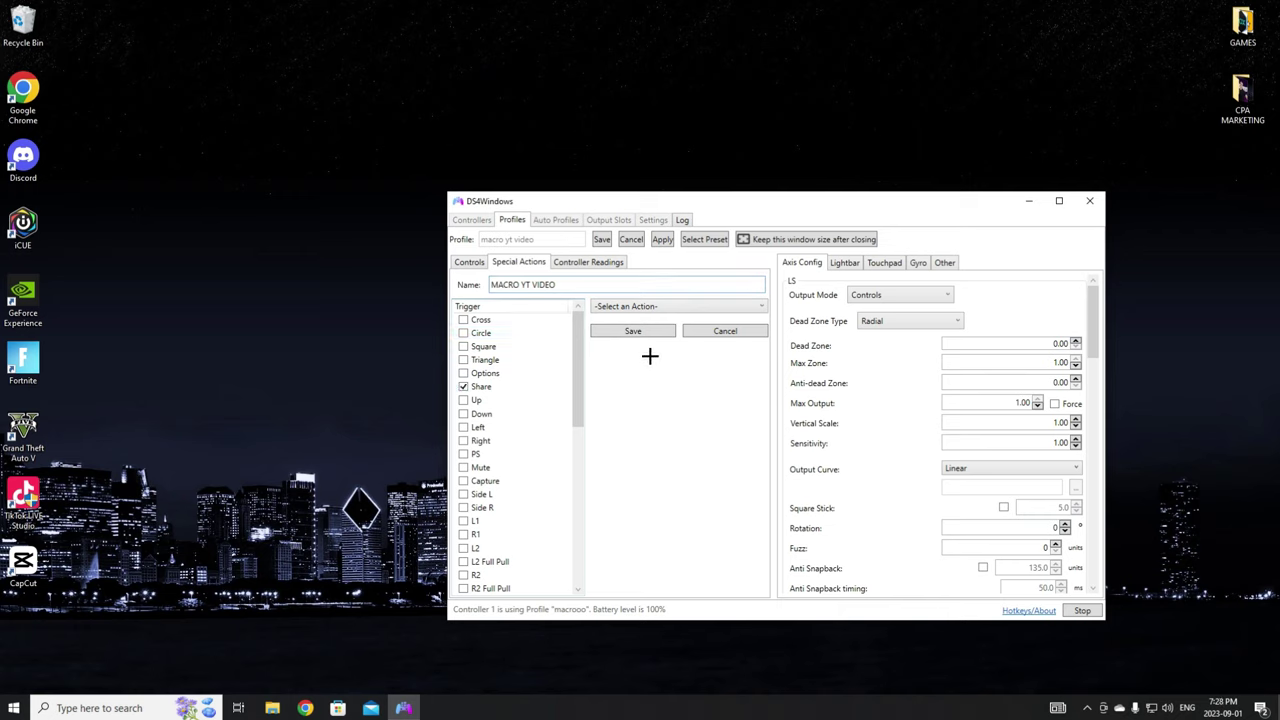
- Set the special action's type to Record a macro and enable Repeat while held
click(638, 308)
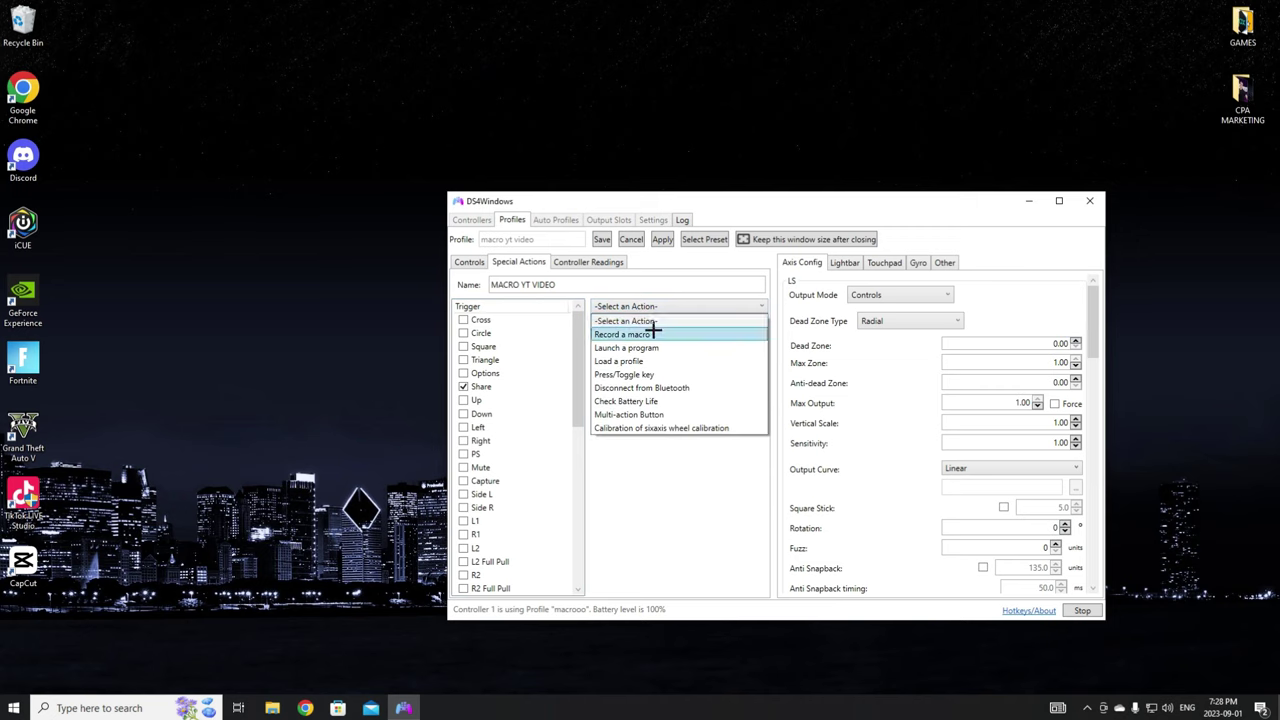
click(653, 334)
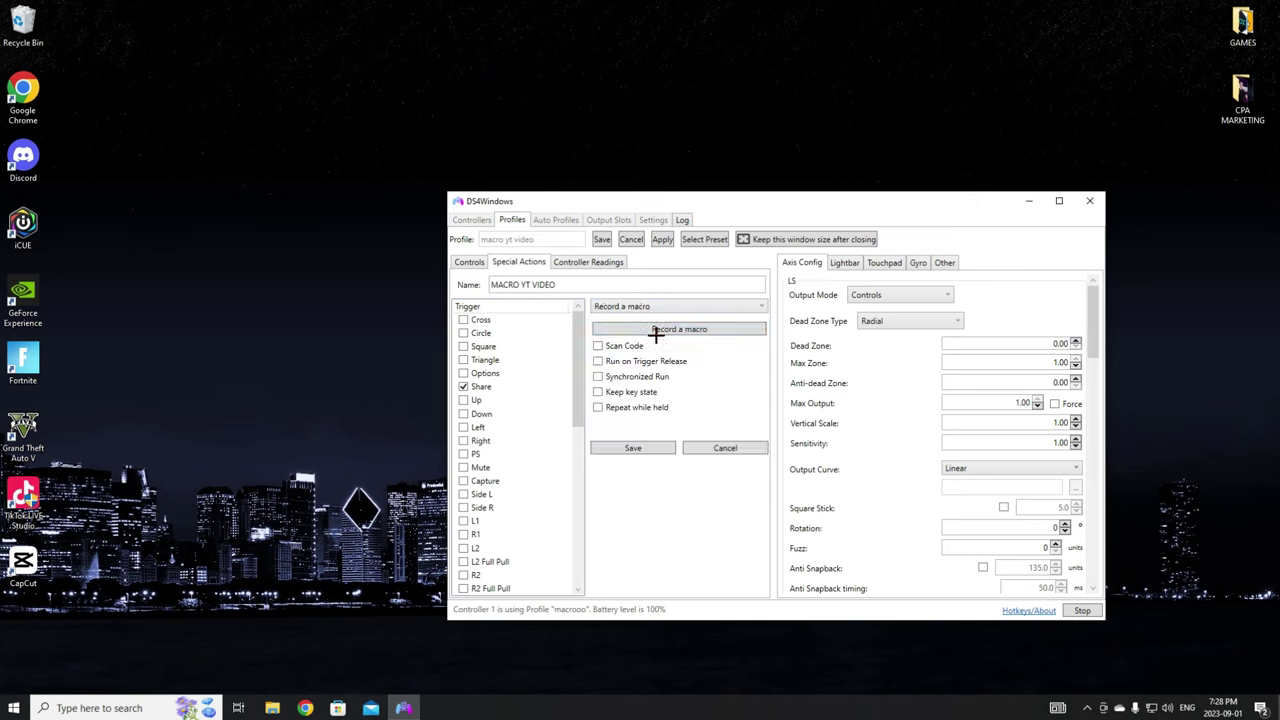
click(600, 407)
- Record a macro of Left Stick, Right Trigger and B Button in that order, with playback set to Repeat While Held
click(674, 330)
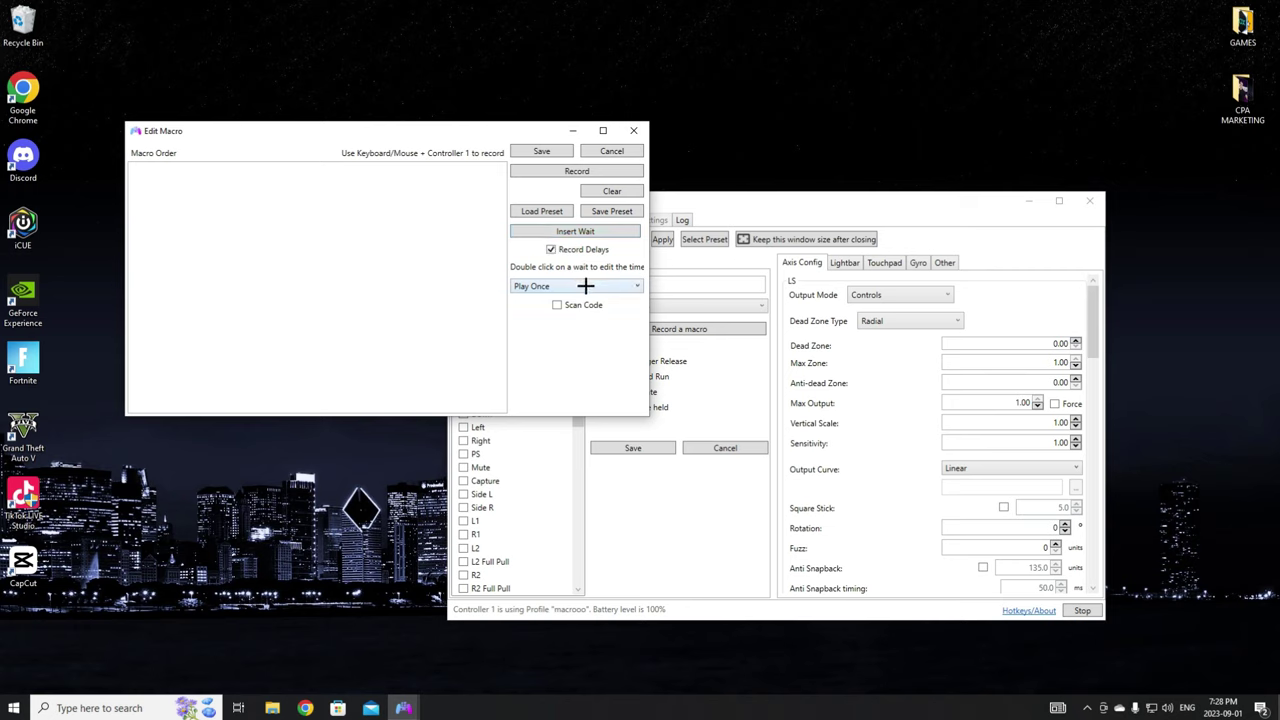
click(585, 286)
click(568, 312)
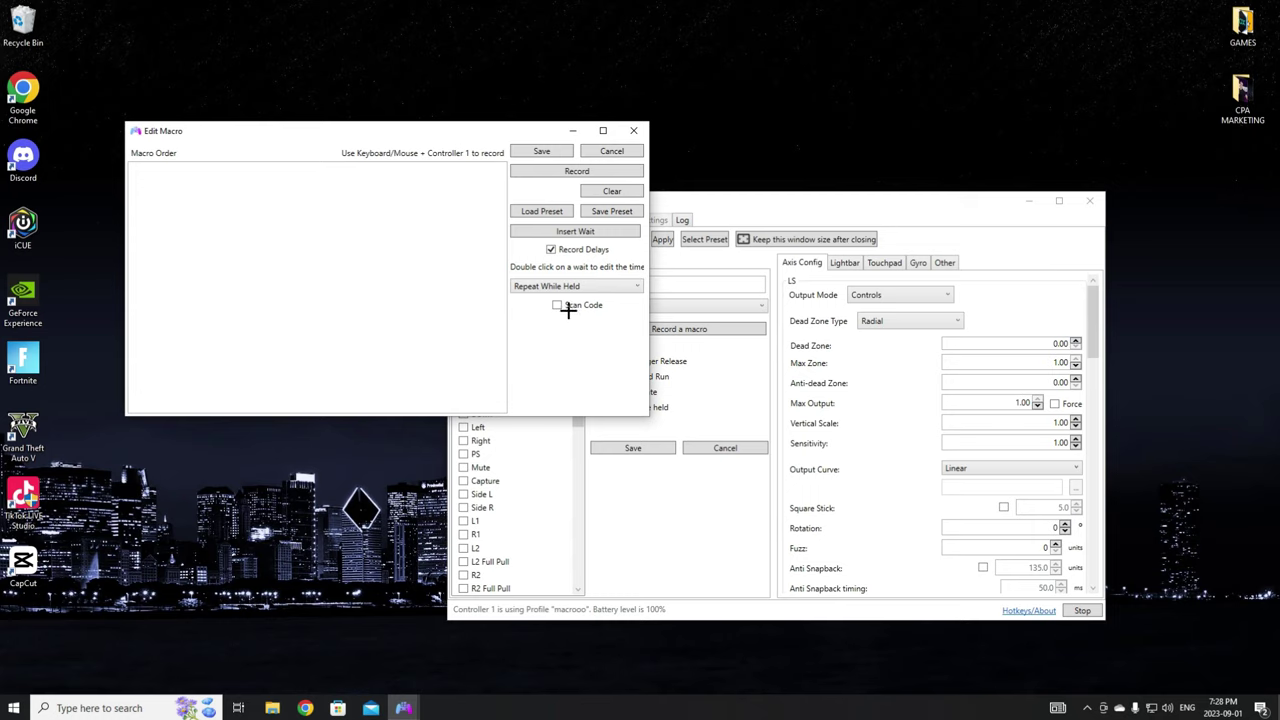
click(566, 174)
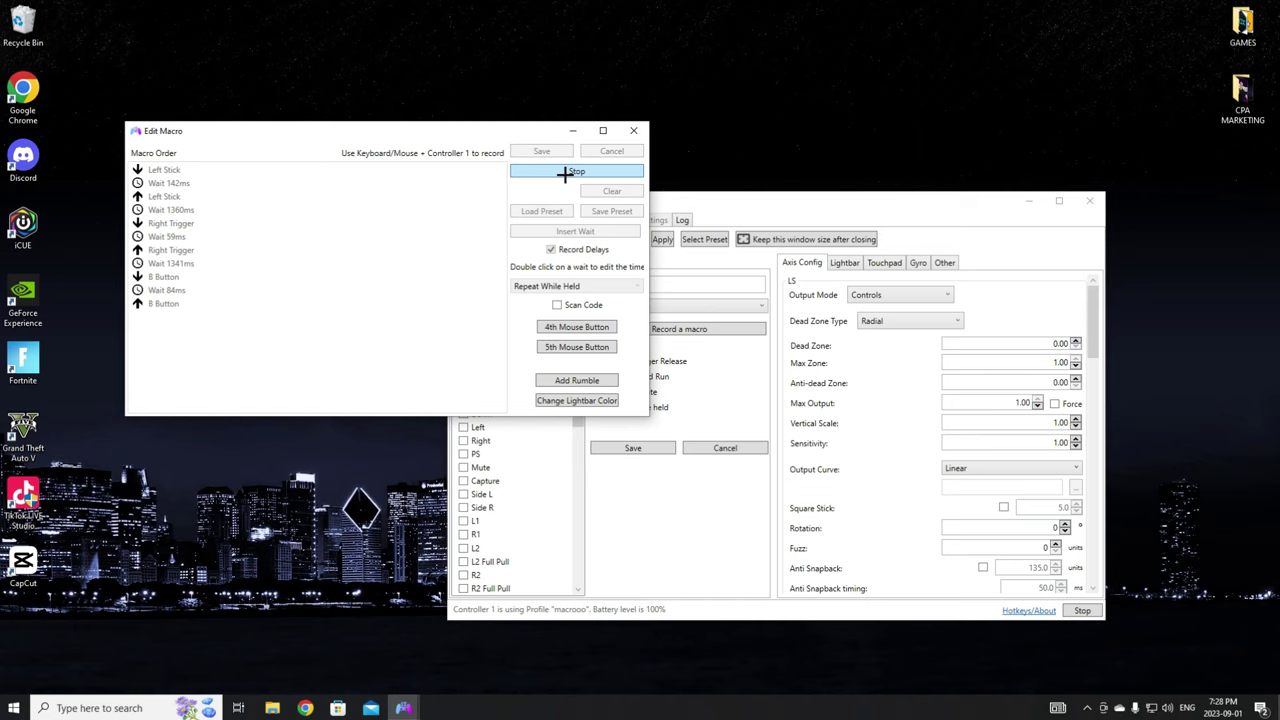
click(565, 172)
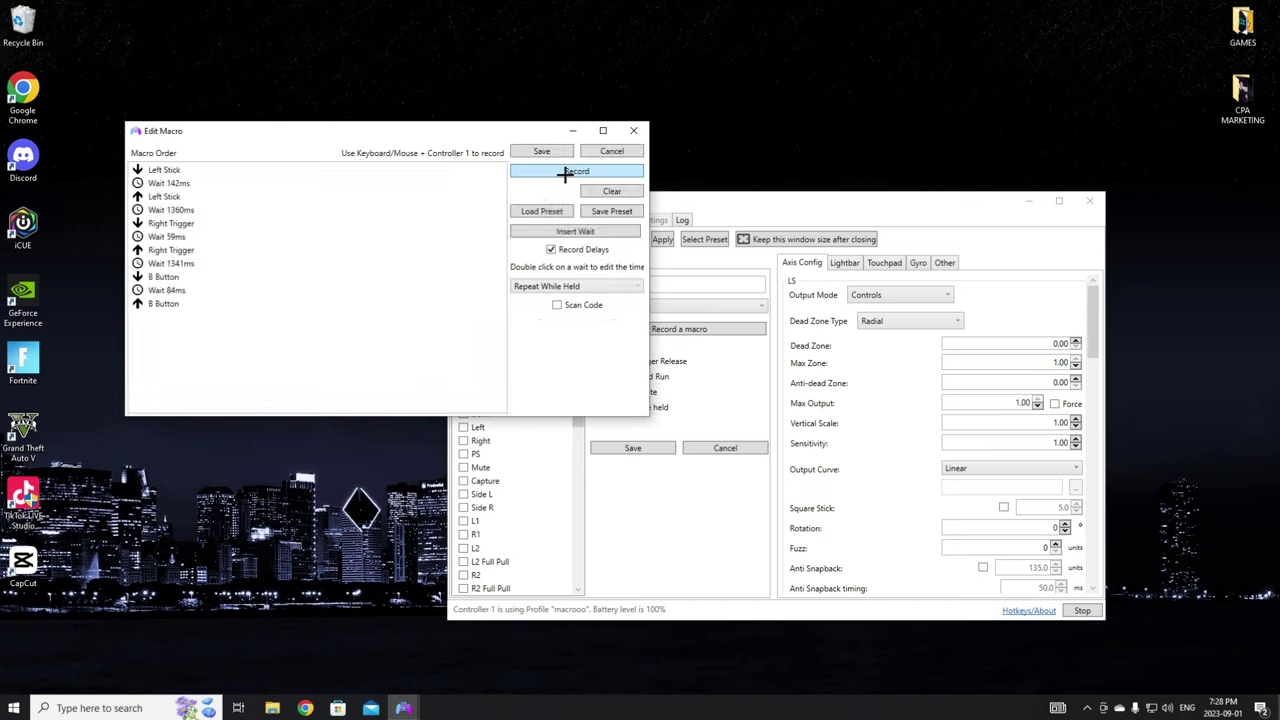
- Set the wait between the Left Stick press and release, and the wait following that release, to 1 ms each
click(219, 182)
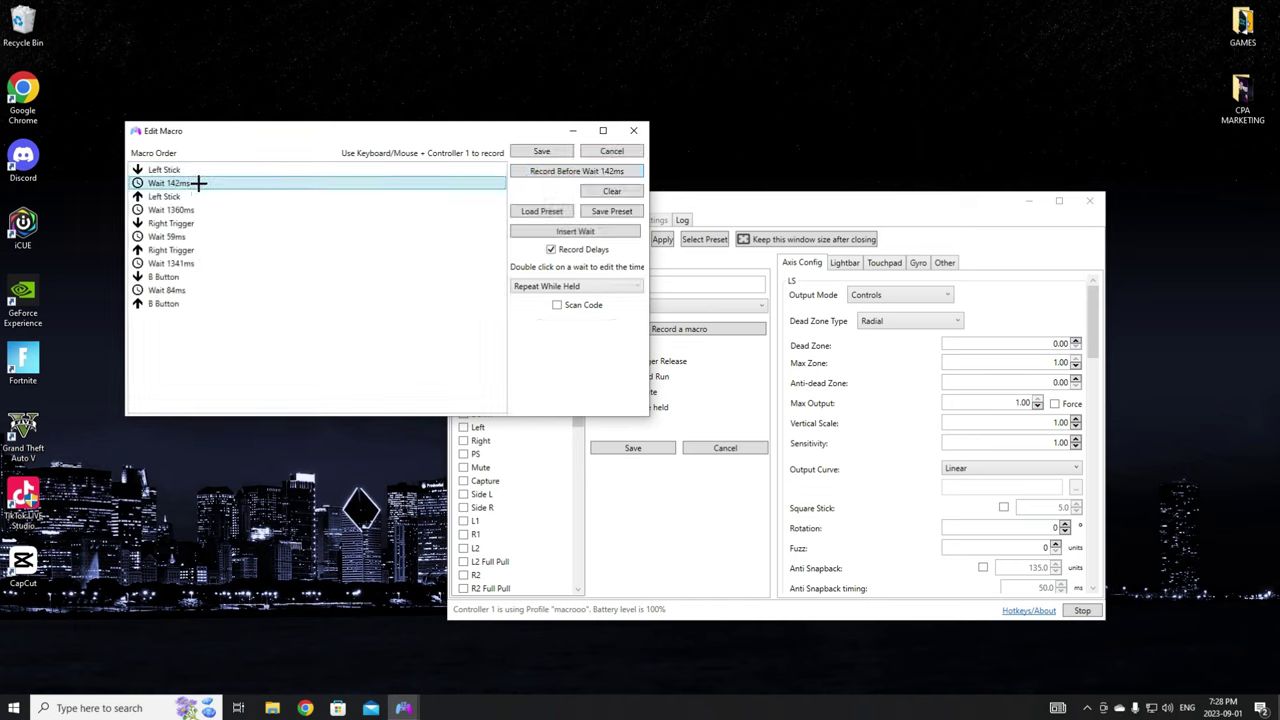
double_click(198, 183)
double_click(147, 184)
text(1)
click(191, 208)
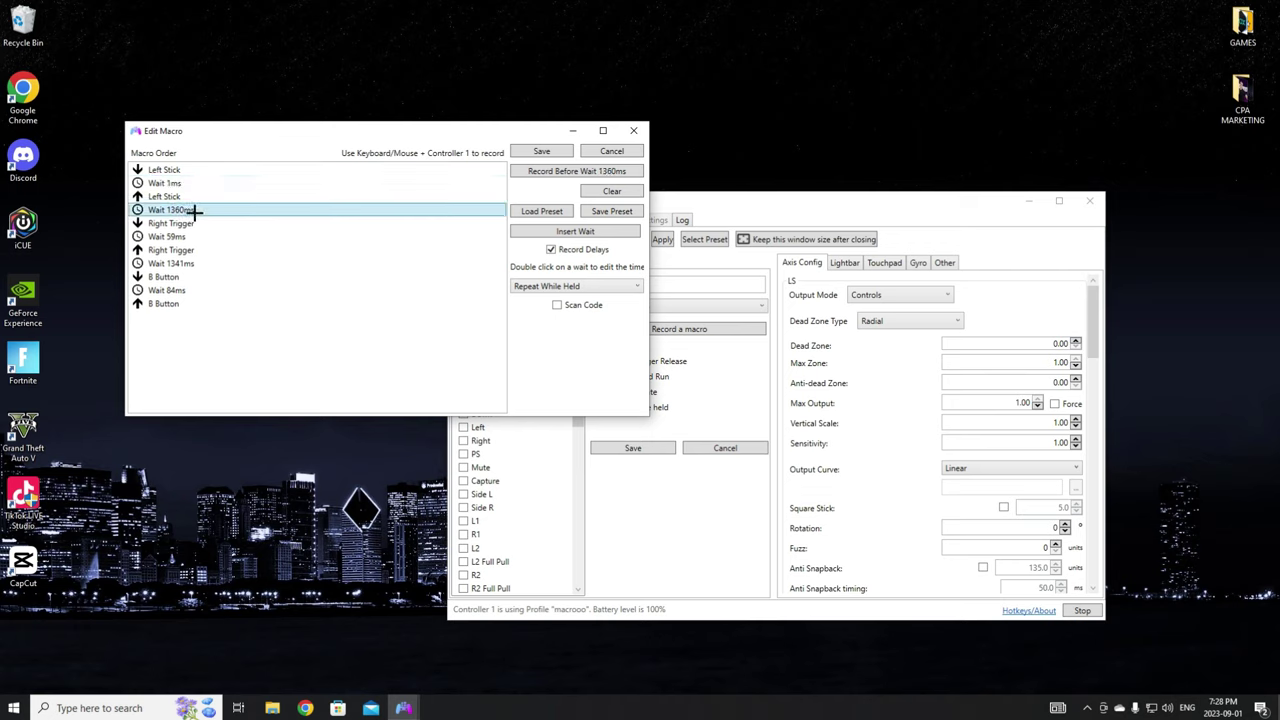
double_click(143, 210)
text(1)
- Set the wait between the Right Trigger press and release to 1 ms, and the wait following that release to 0 ms
click(165, 239)
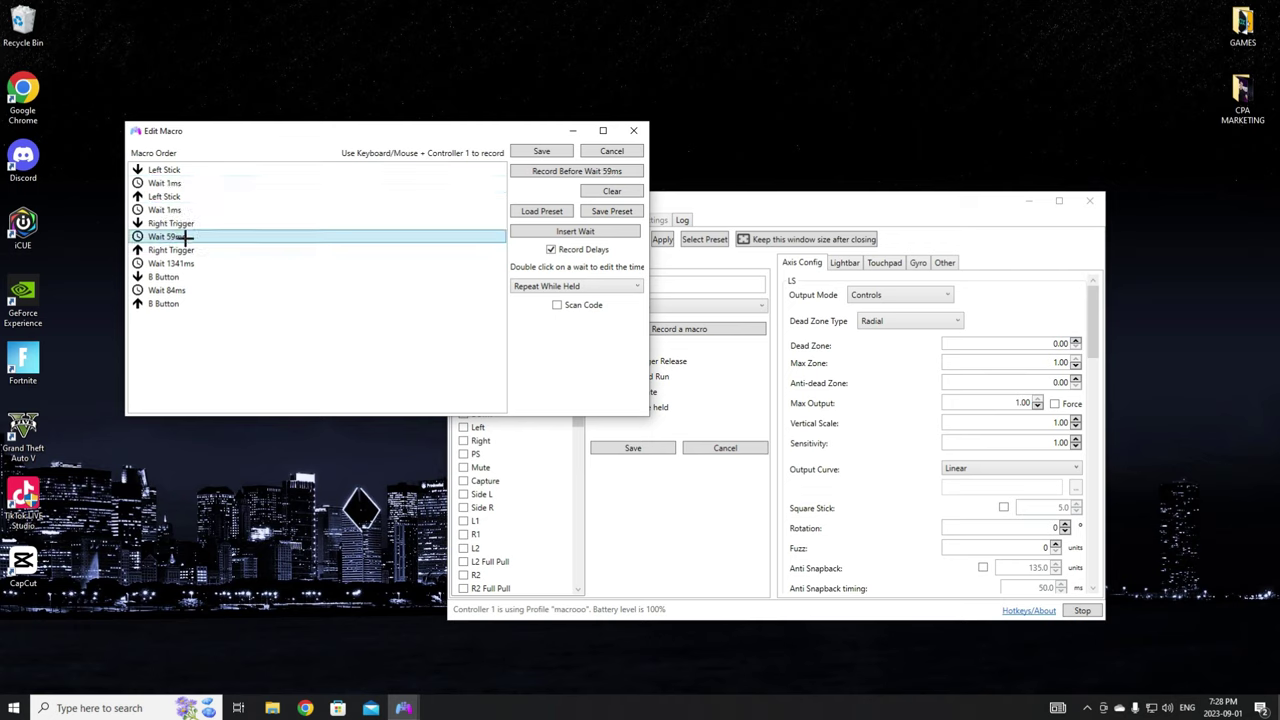
double_click(155, 237)
text(1)
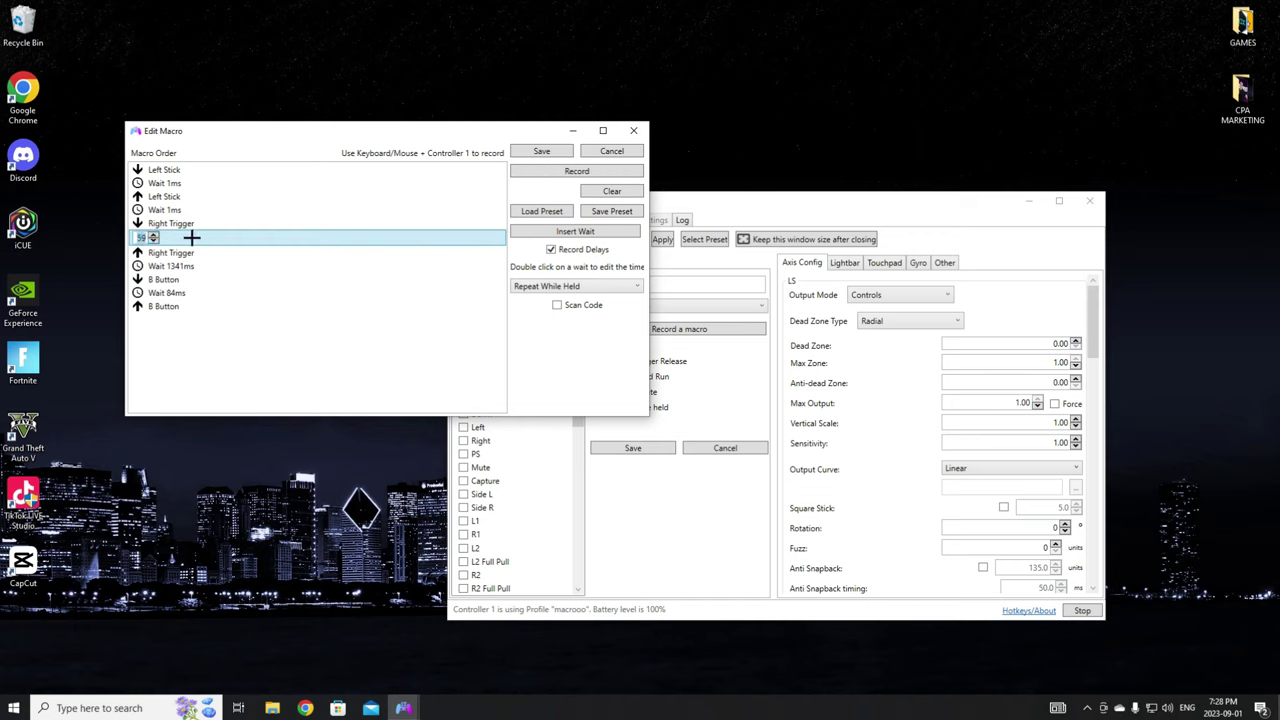
click(191, 264)
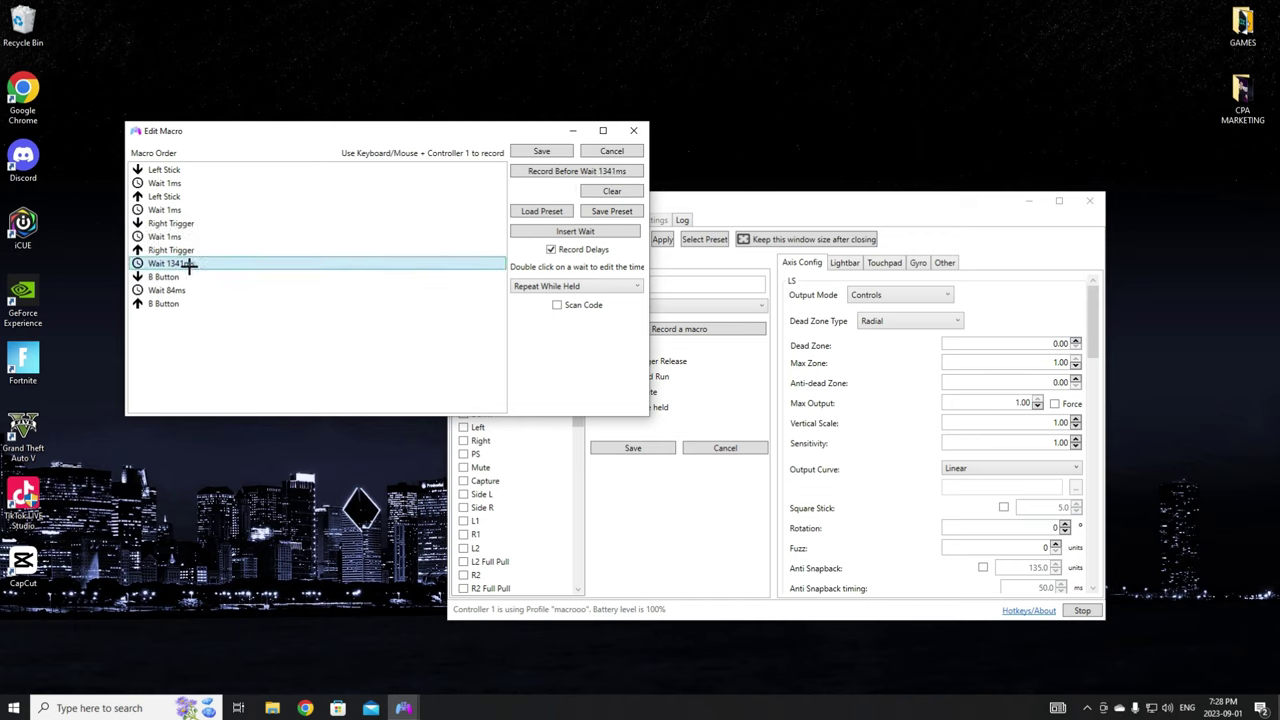
double_click(155, 263)
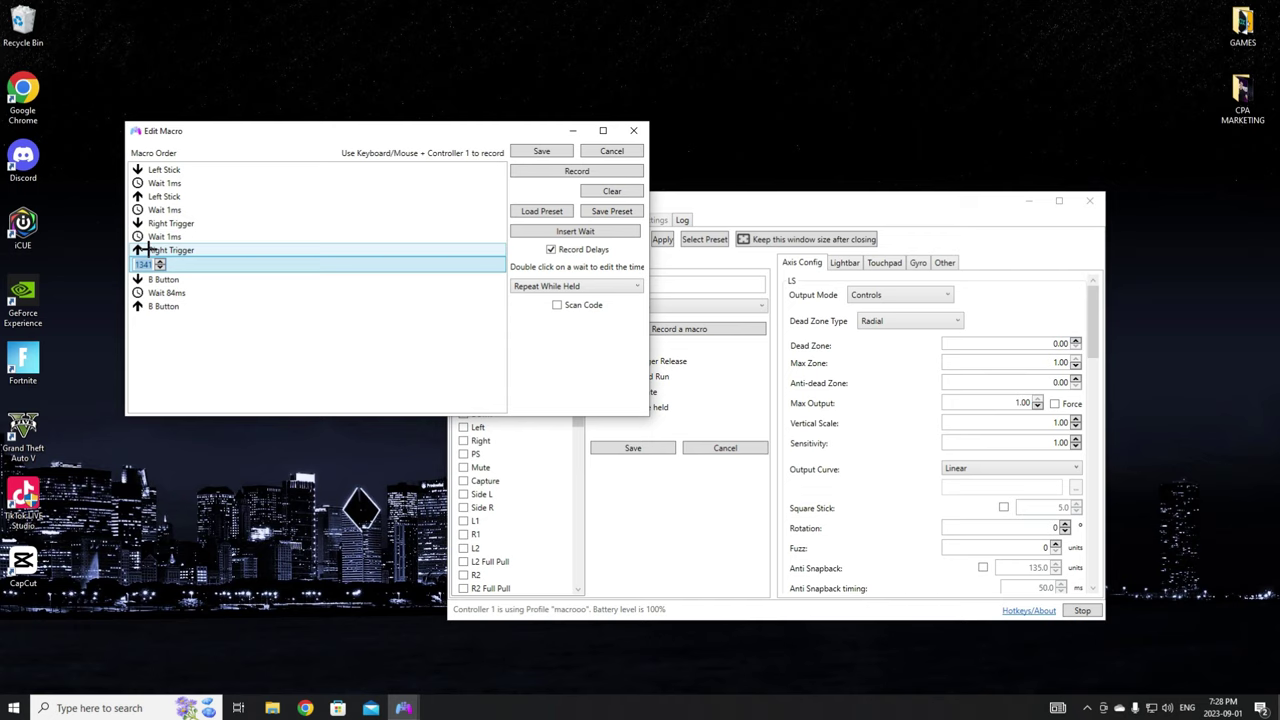
text(0)
- Set the wait between the B Button press and release to 1 ms and save the macro
click(177, 289)
double_click(181, 292)
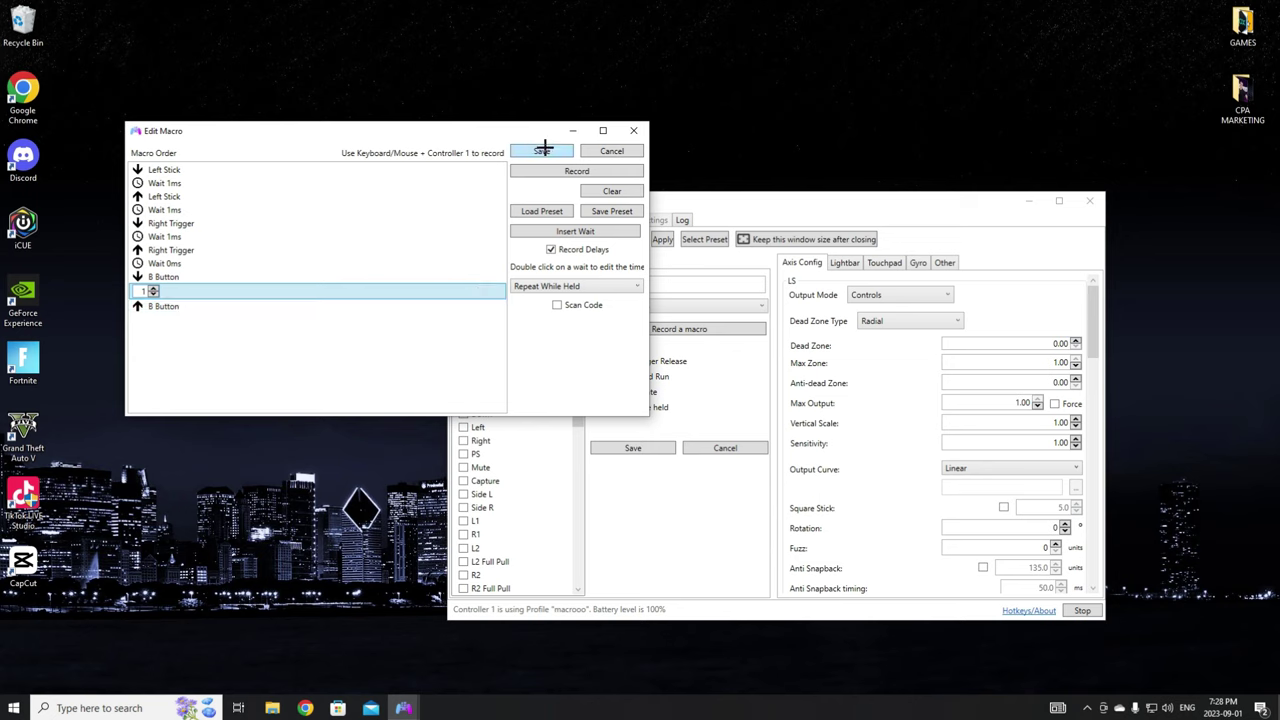
click(543, 148)
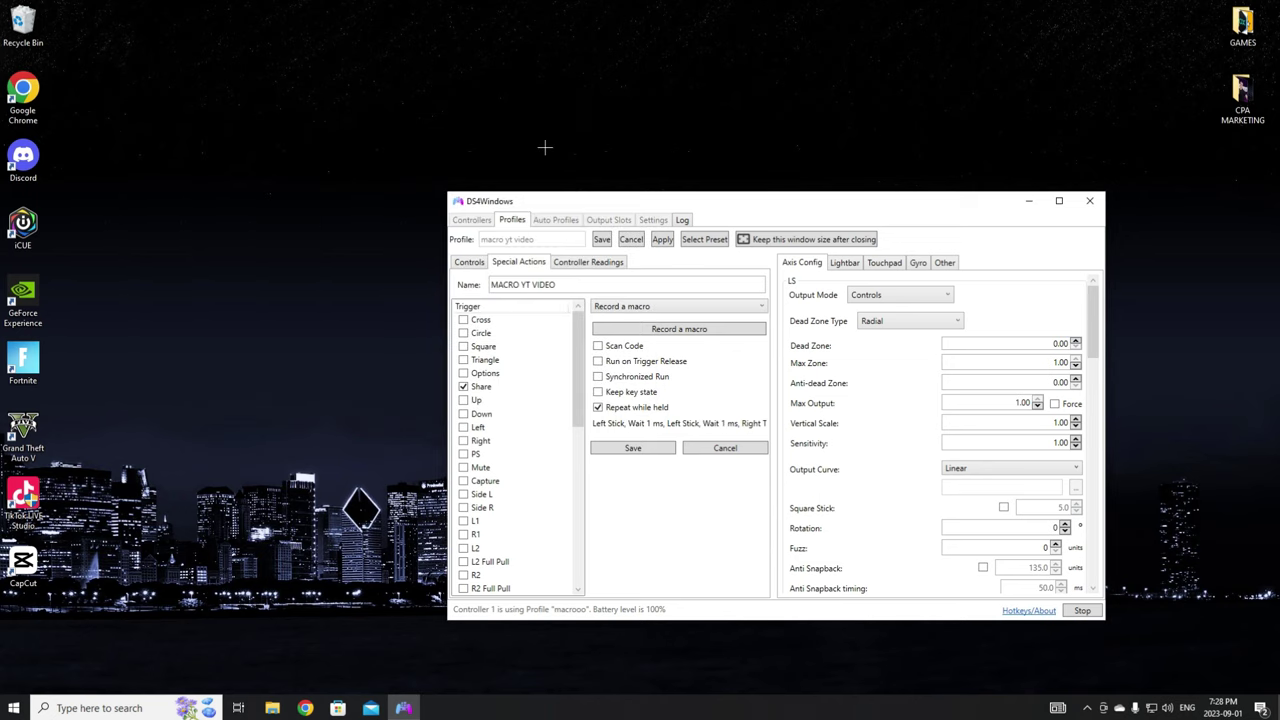
- Save the special action with its profile, and assign the macro yt video profile to controller 1
click(649, 449)
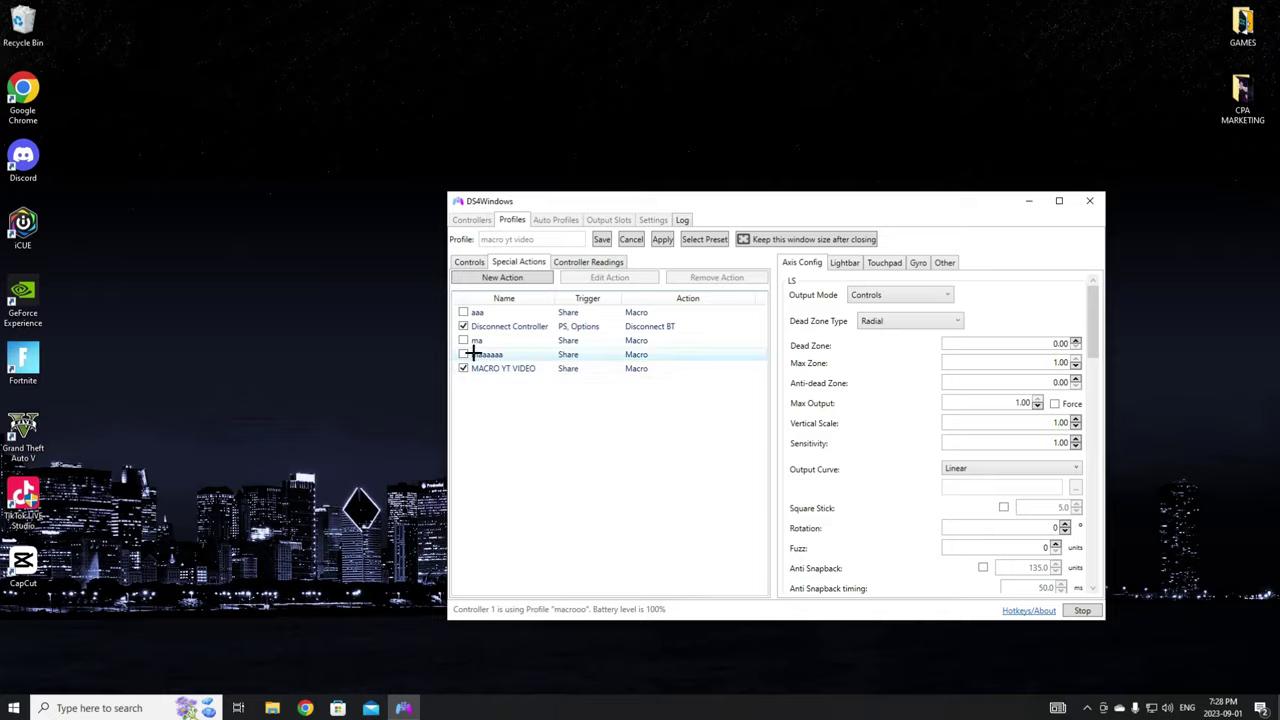
click(604, 239)
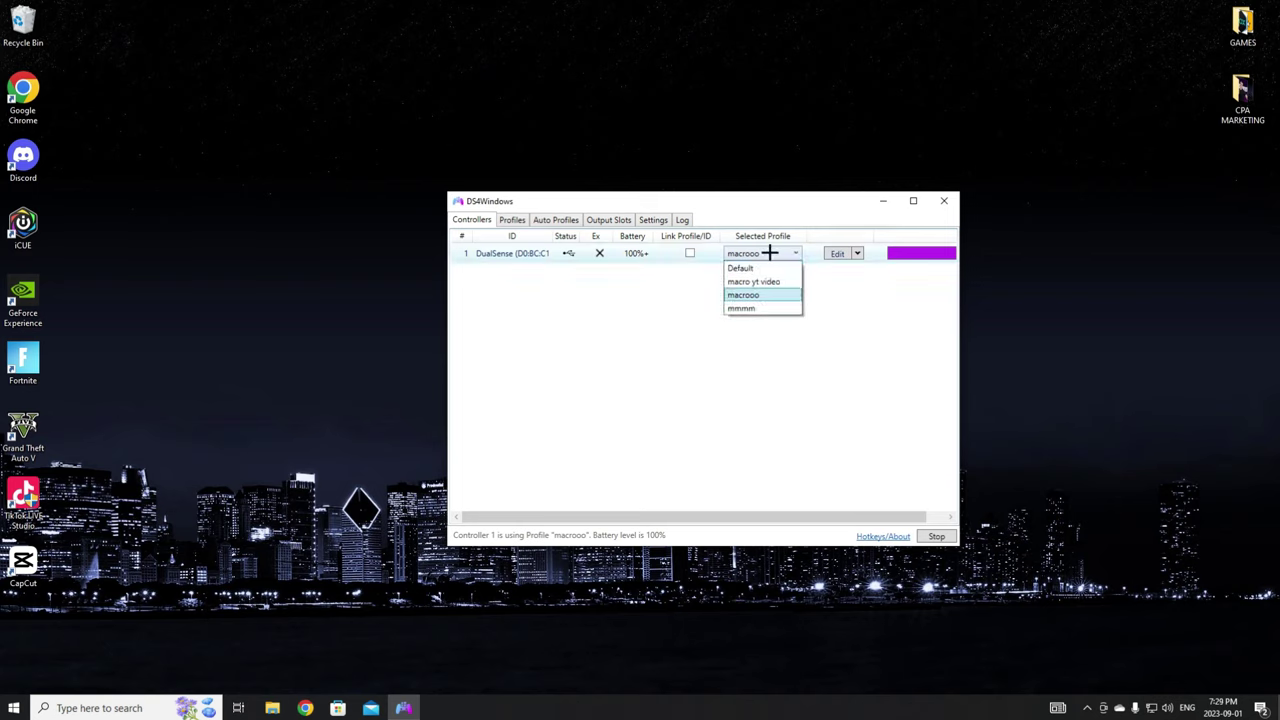
click(771, 284)
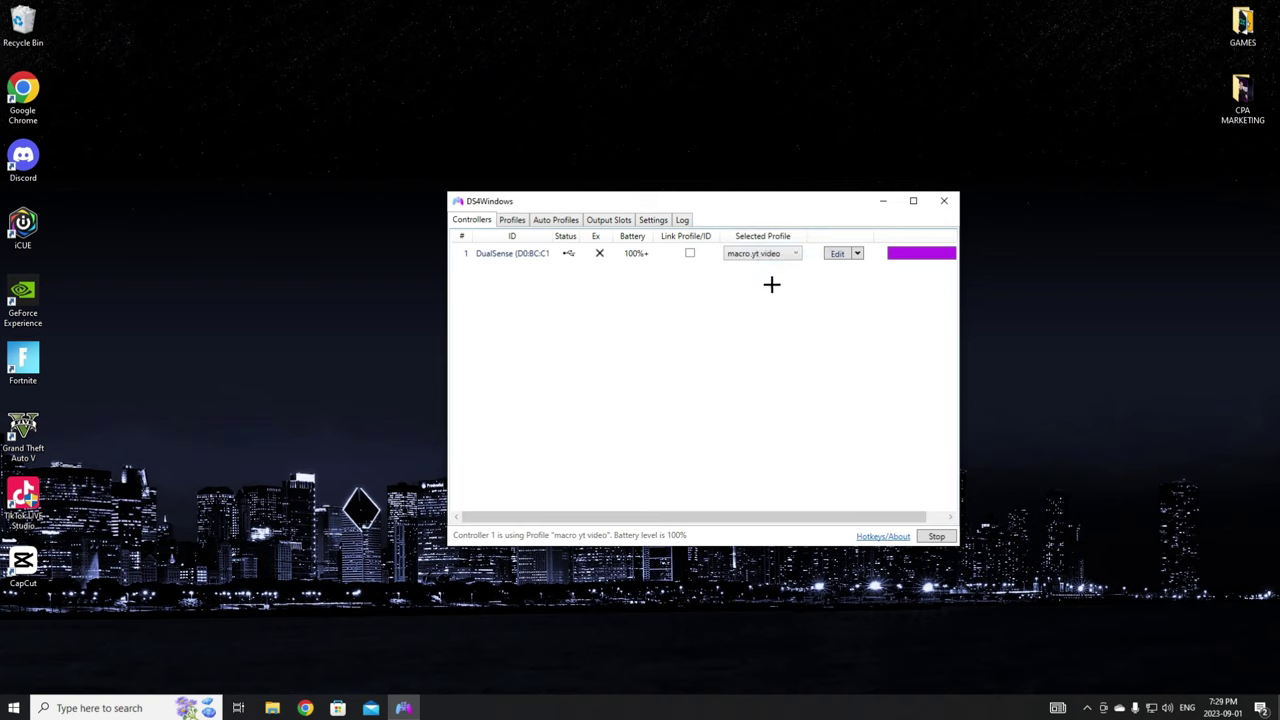
- Minimize the DS4Windows window and launch Fortnite
click(880, 203)
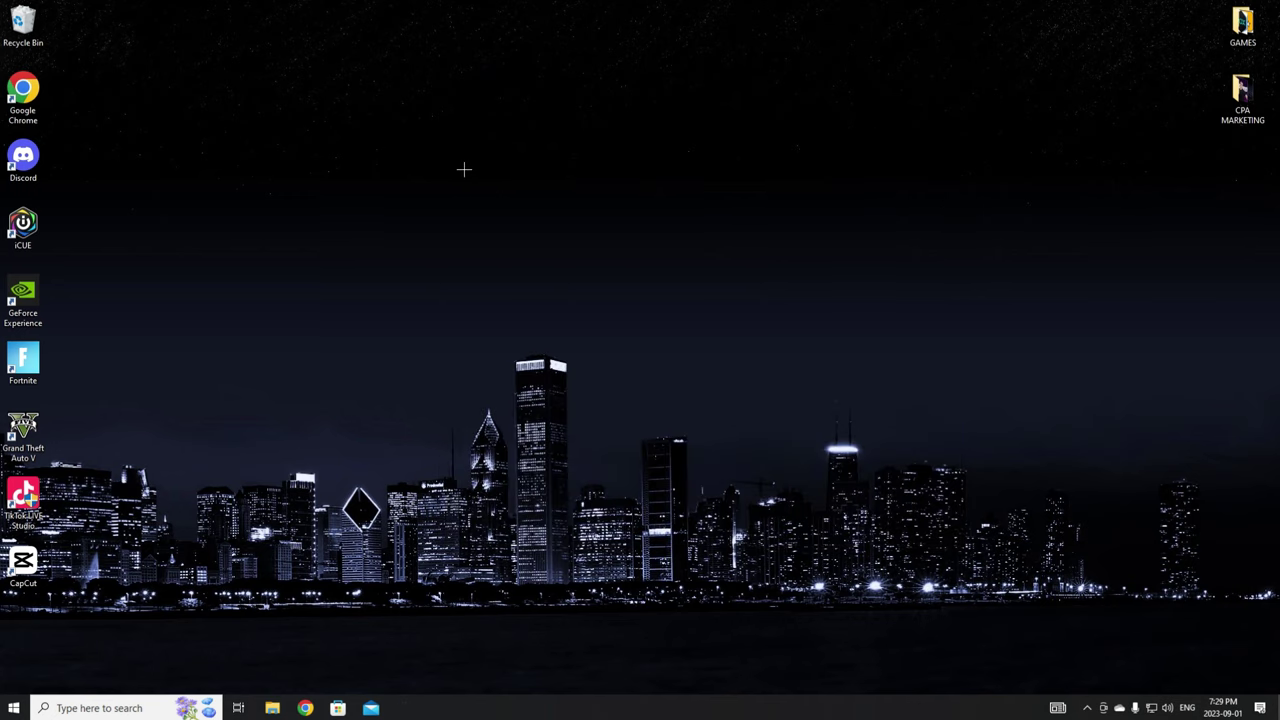
double_click(30, 362)
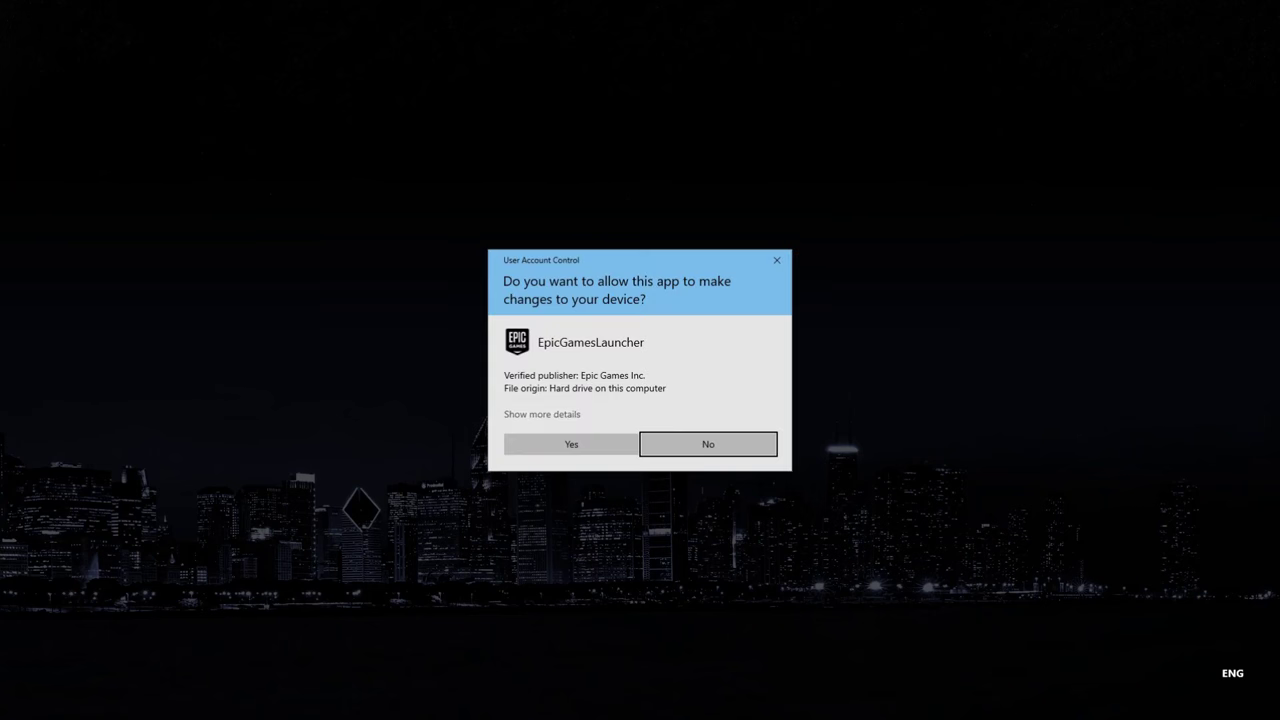
click(571, 444)
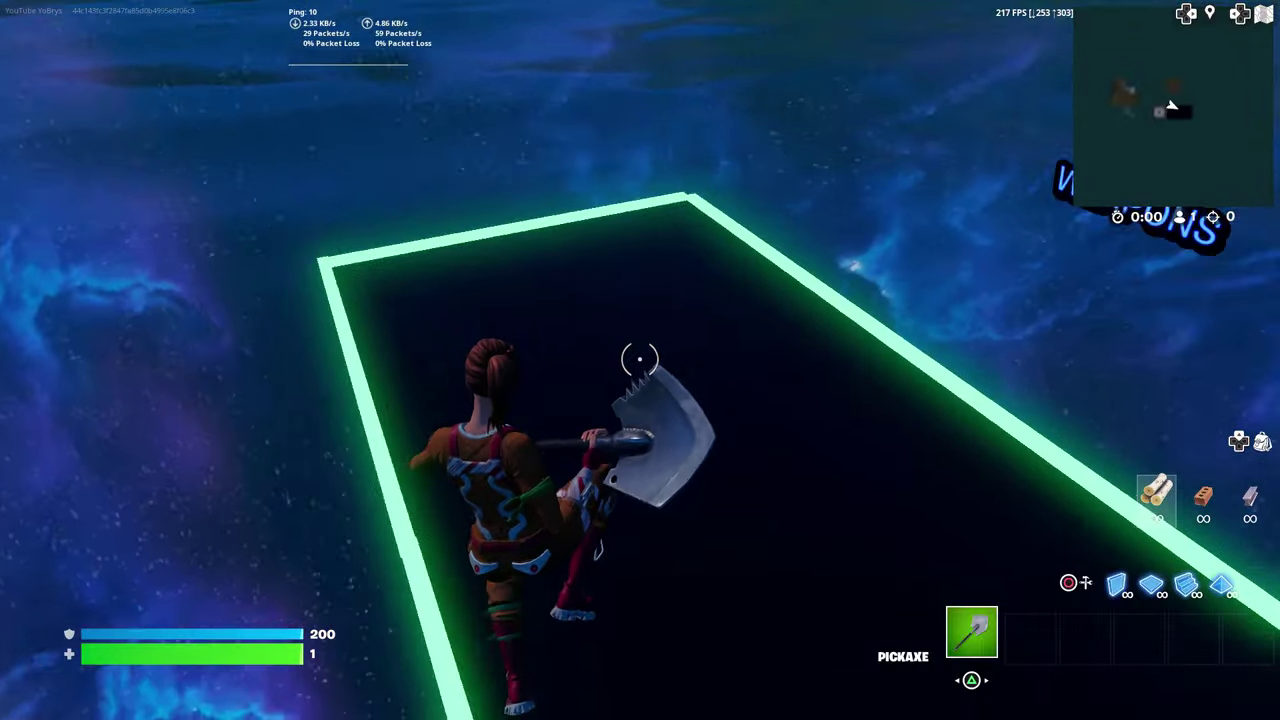
key(w)
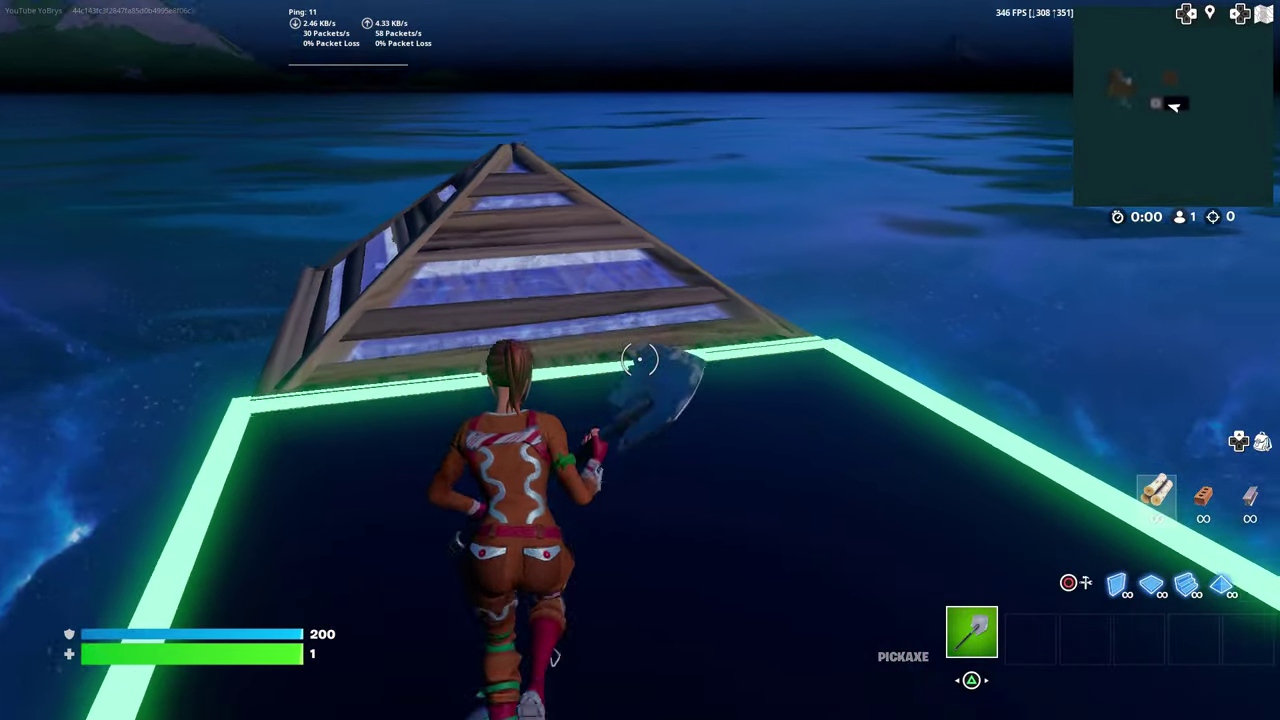
key(w)
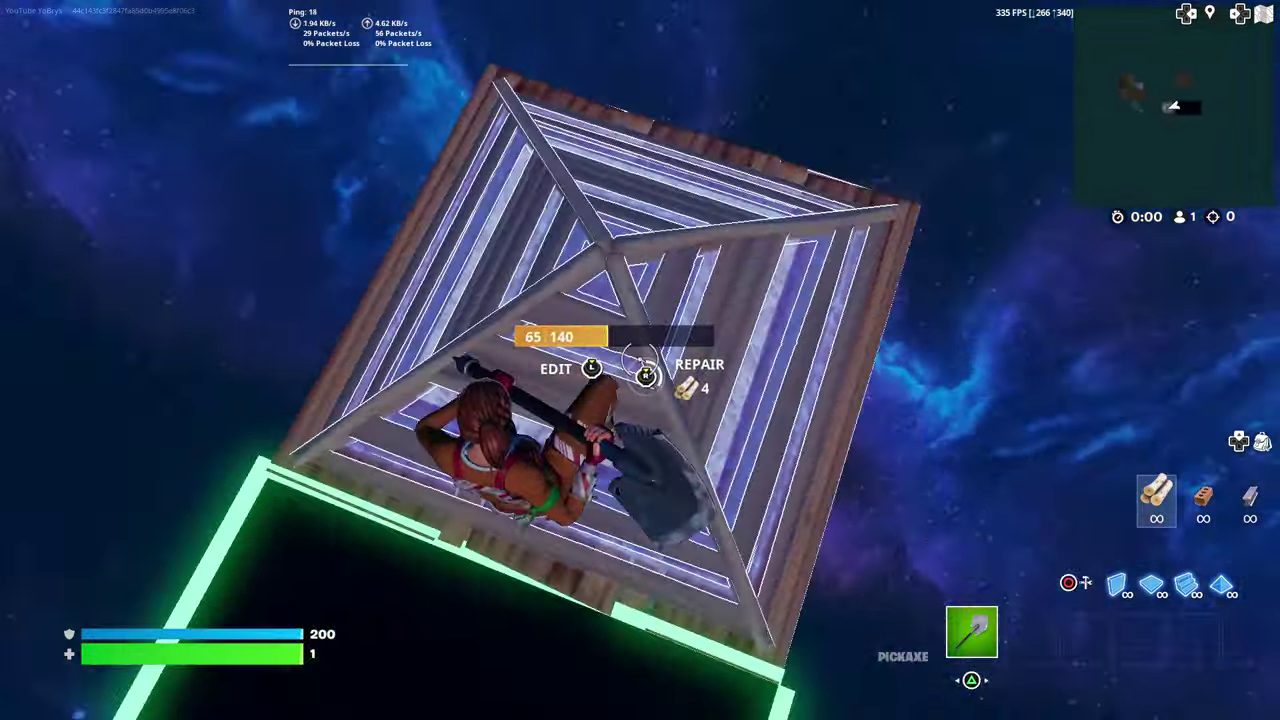
key(w)
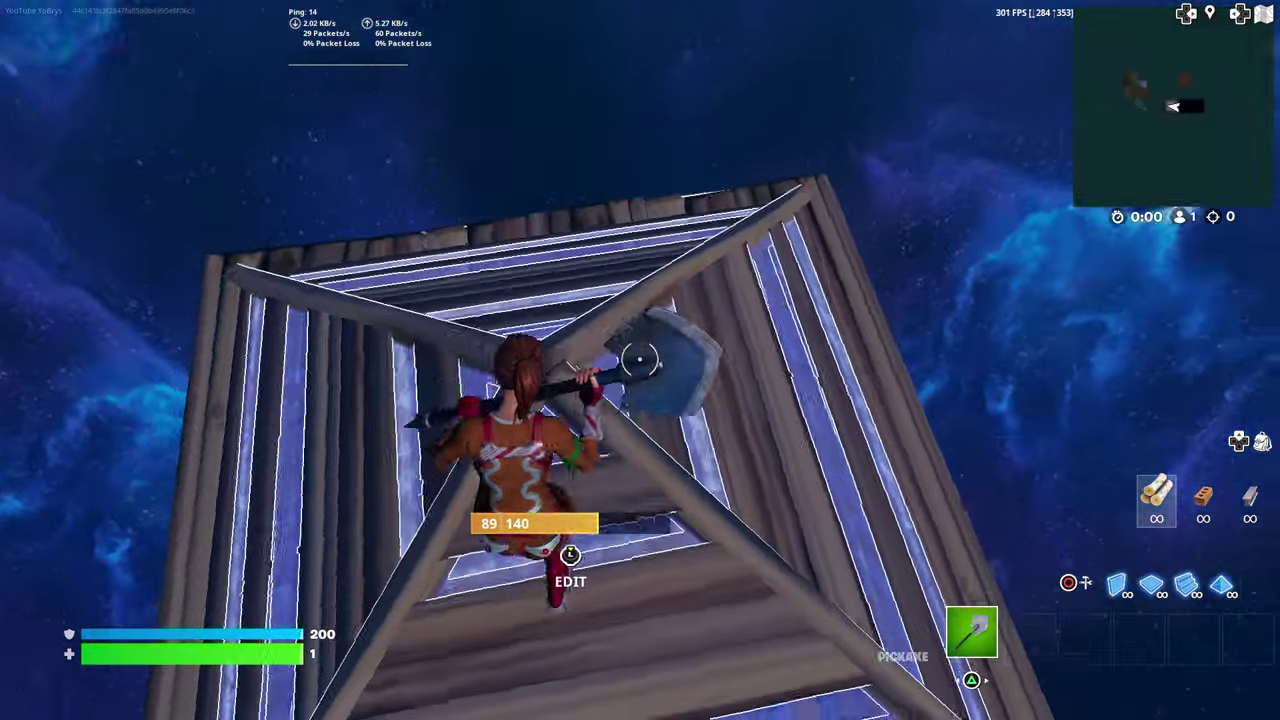
key(w)
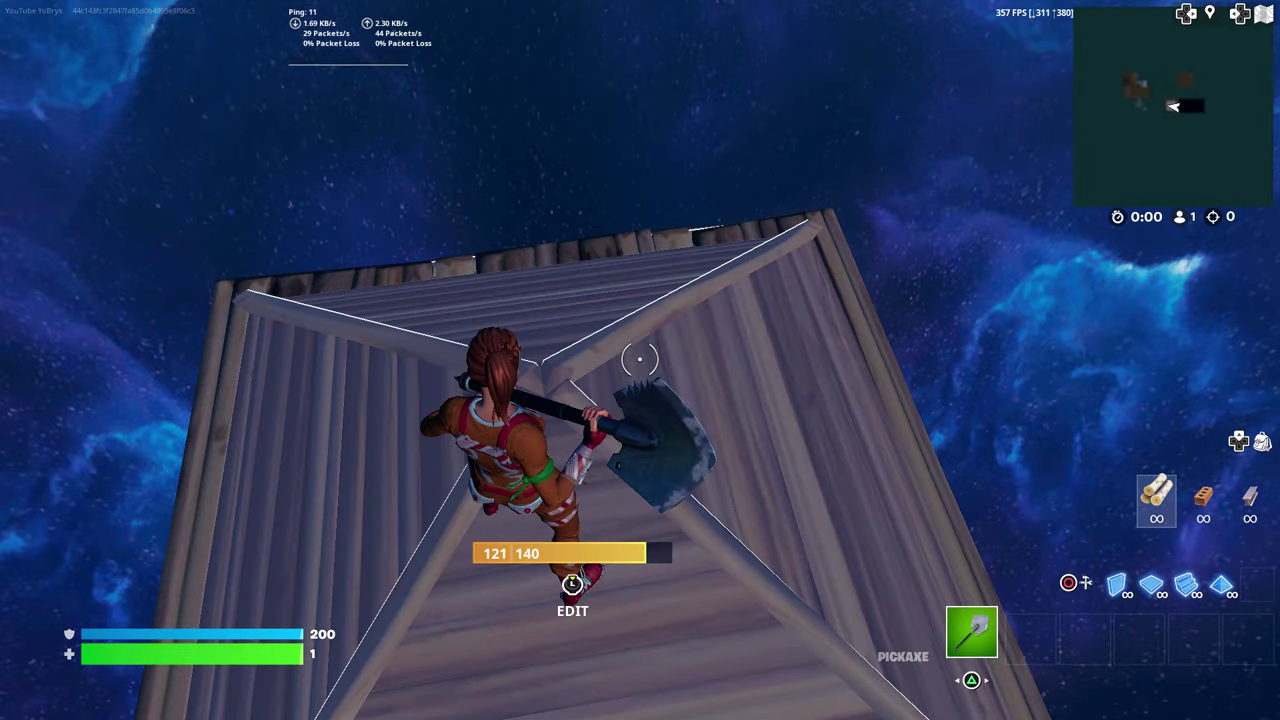
key(g)
key(g)
key(g)
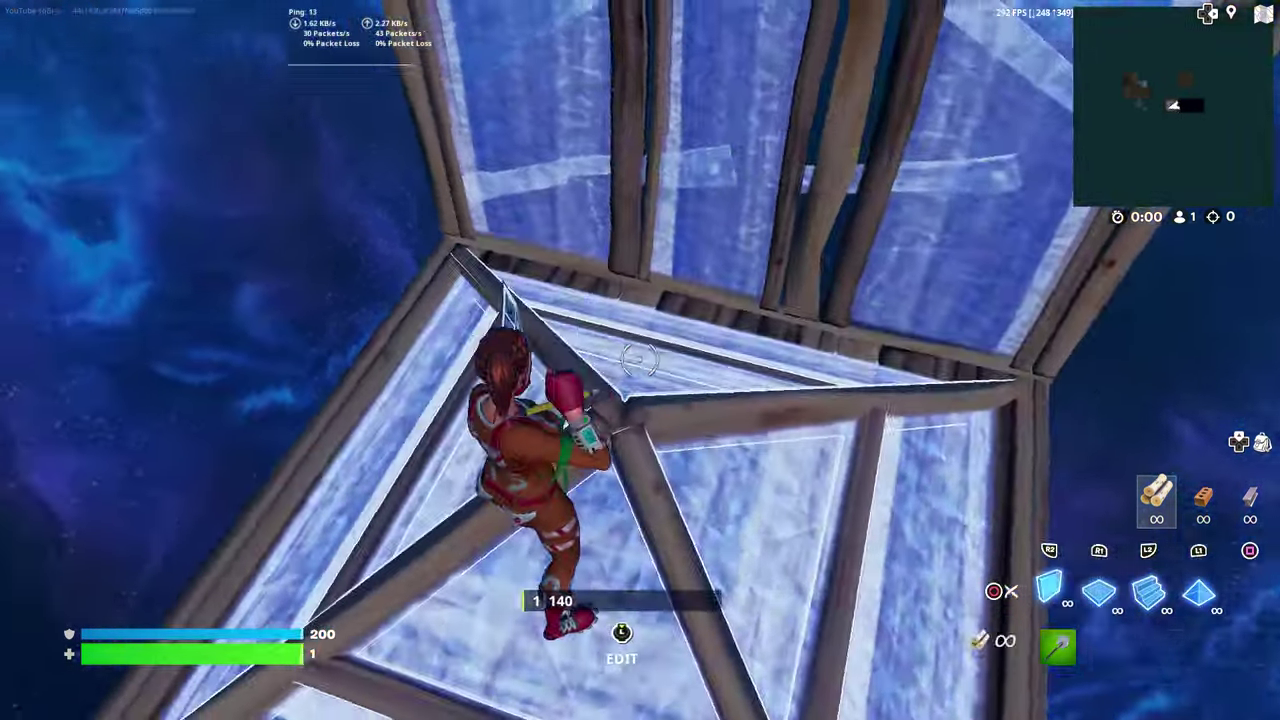
key(g)
key(g)
key(g)
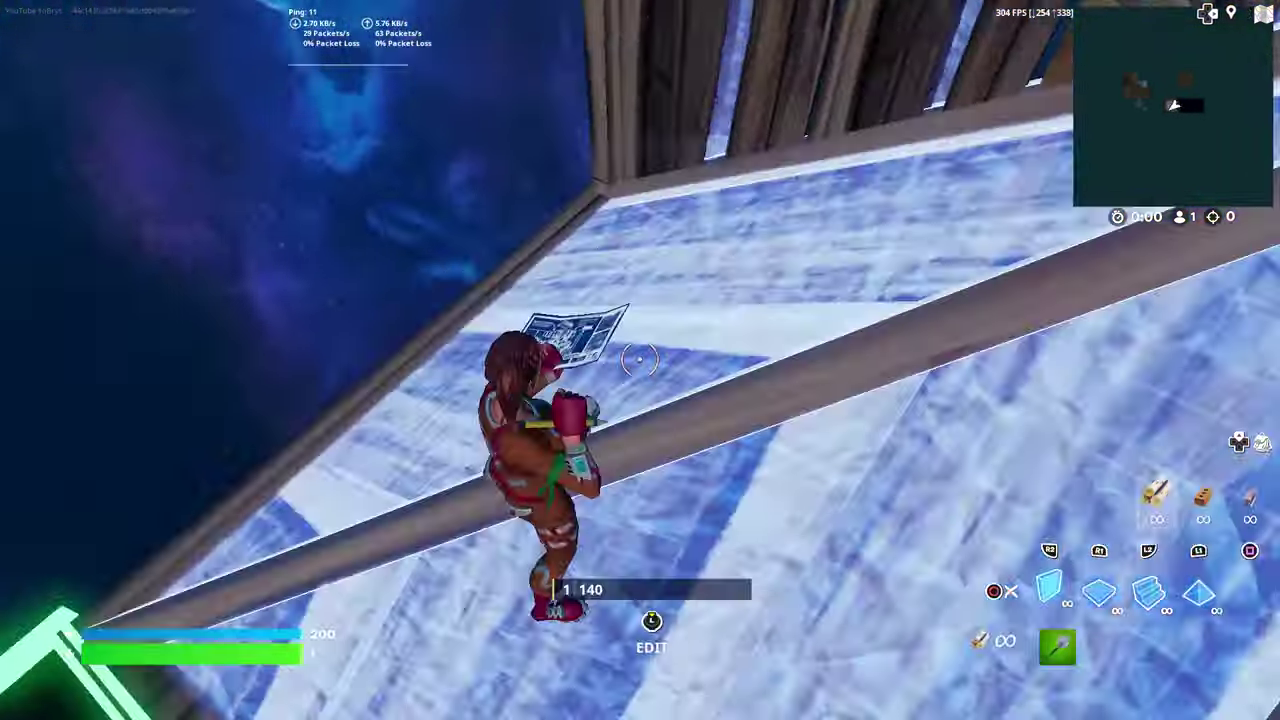
key(g)
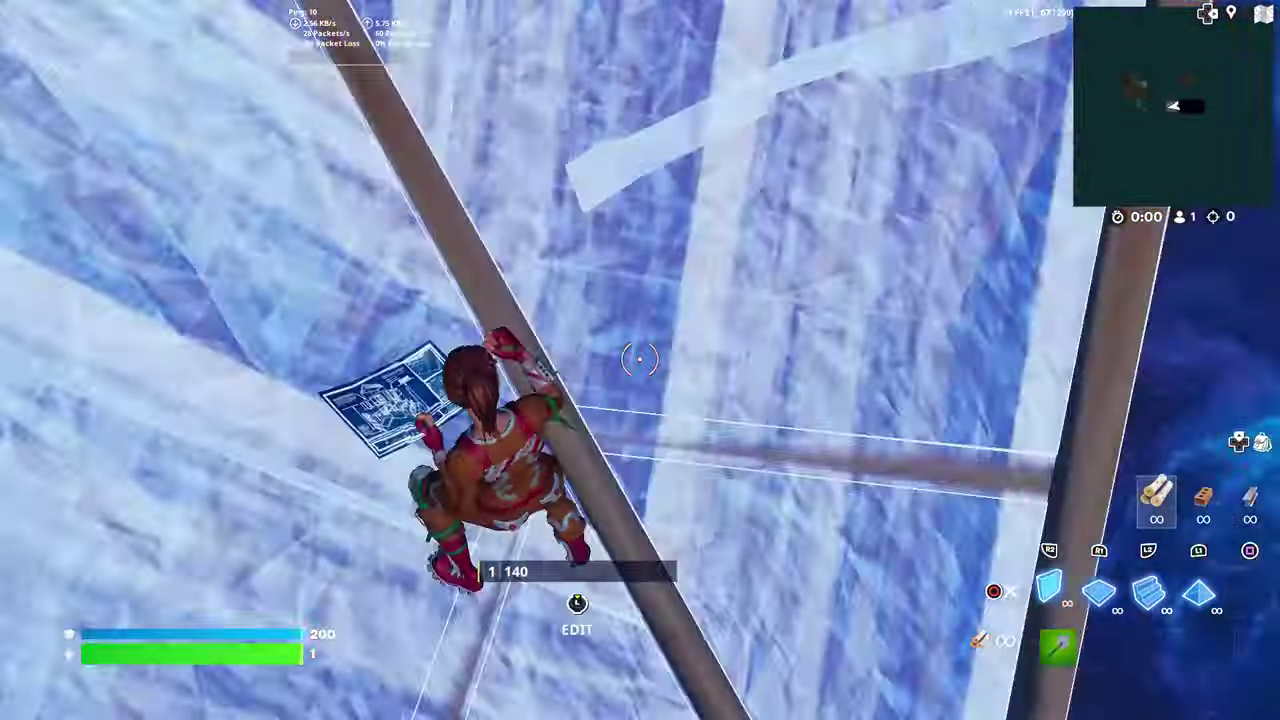
key(g)
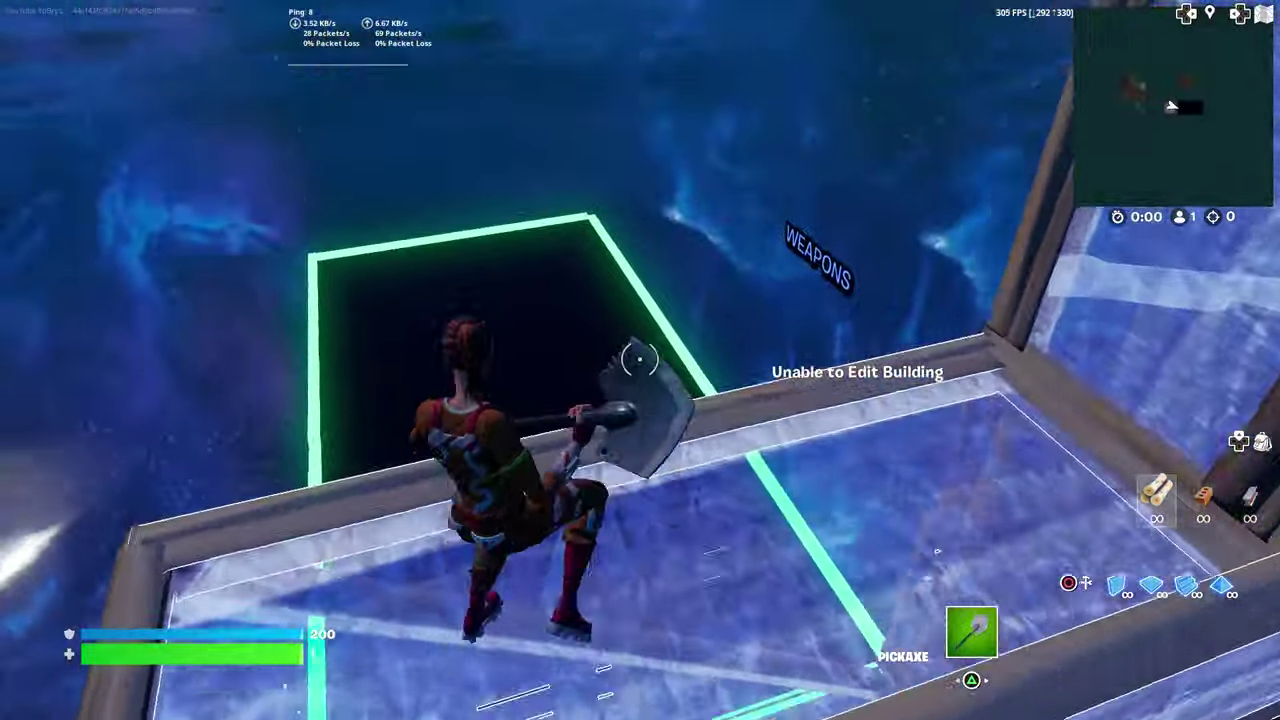
key(q)
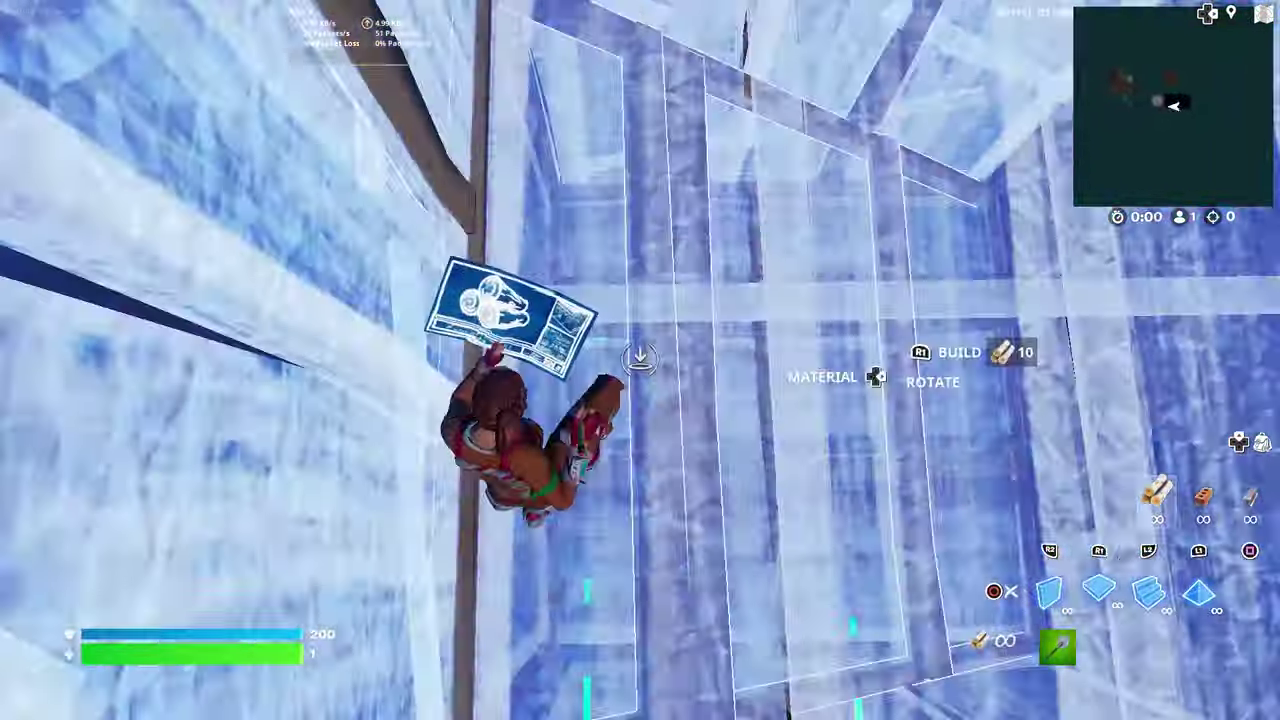
key(c)
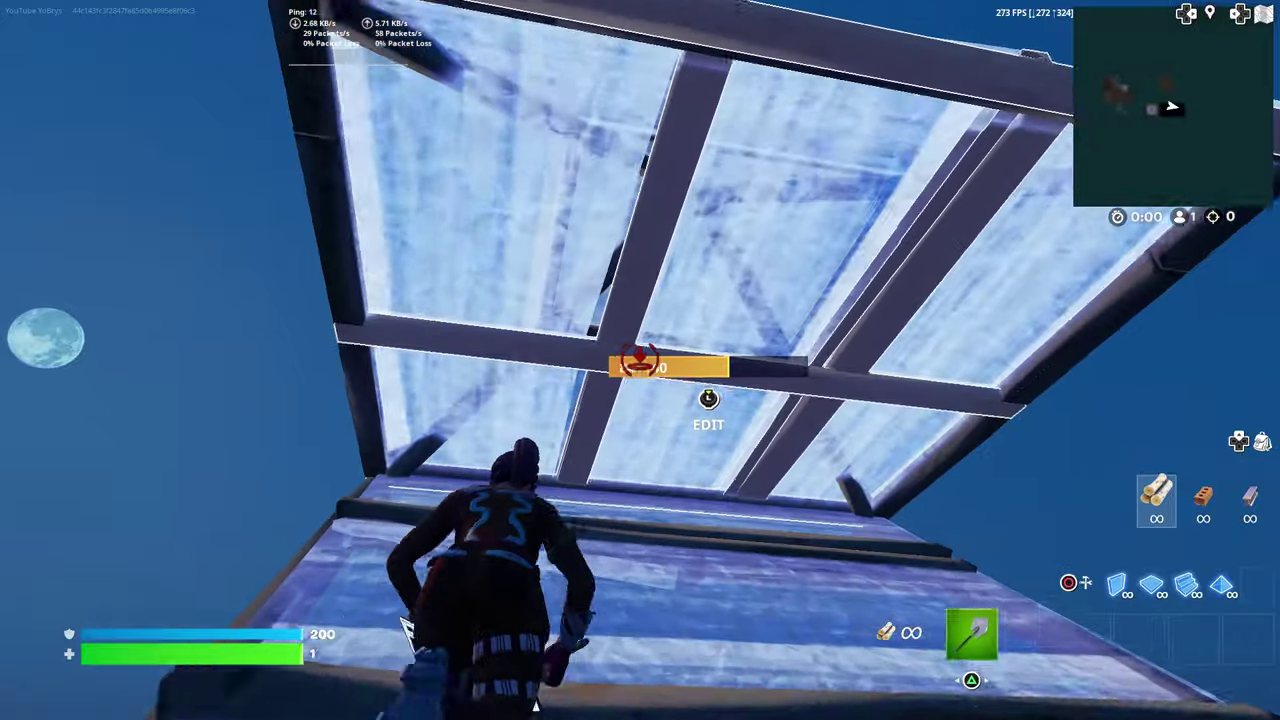